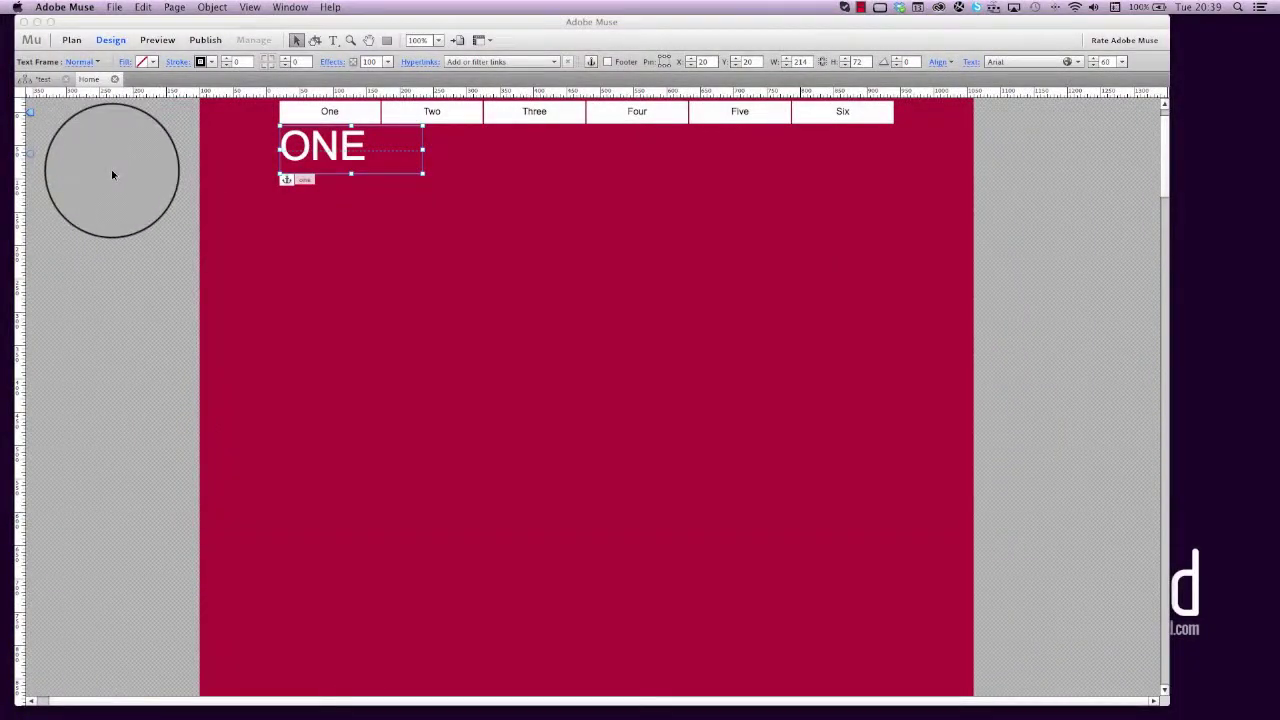
# - Activate the Muse window so the Scroll Effects, Layers, States and Widgets Library panels appear
pyautogui.click(111, 169)
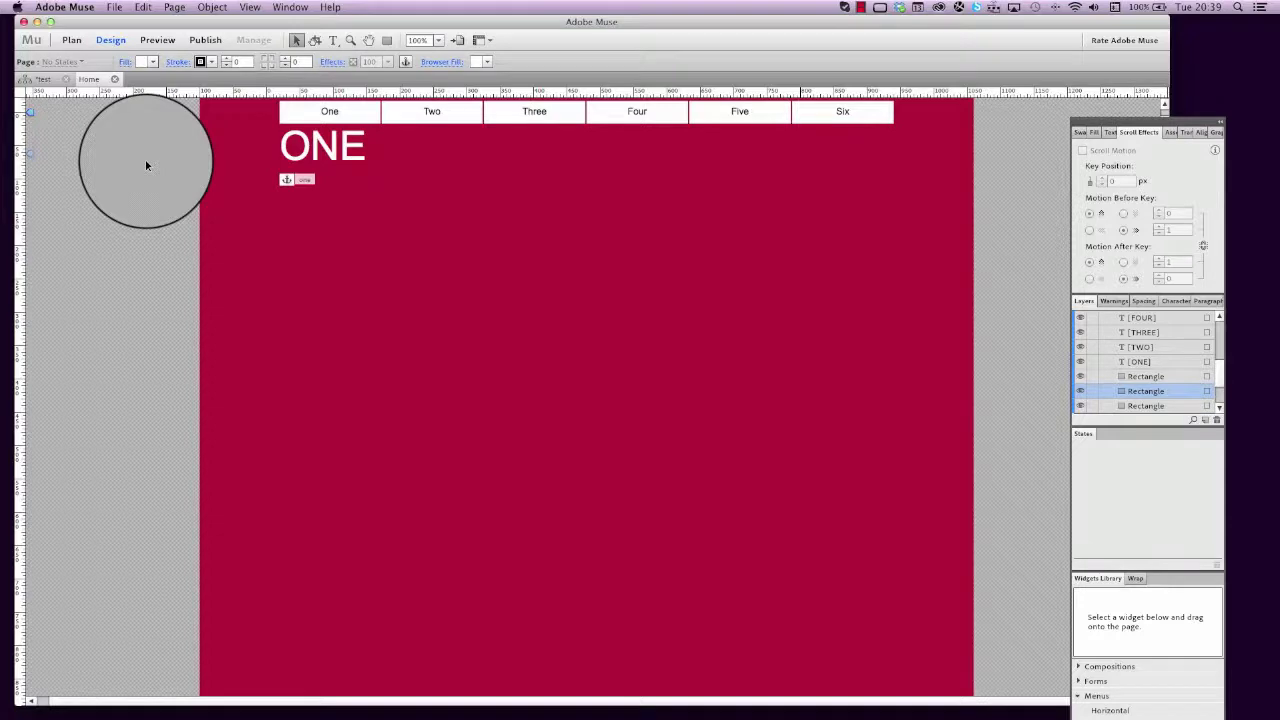
# - Move the Scroll Effects/Layers/Widgets panel group up and to the right, over the page's right side
pyautogui.moveTo(145, 159); pyautogui.dragTo(342, 231)
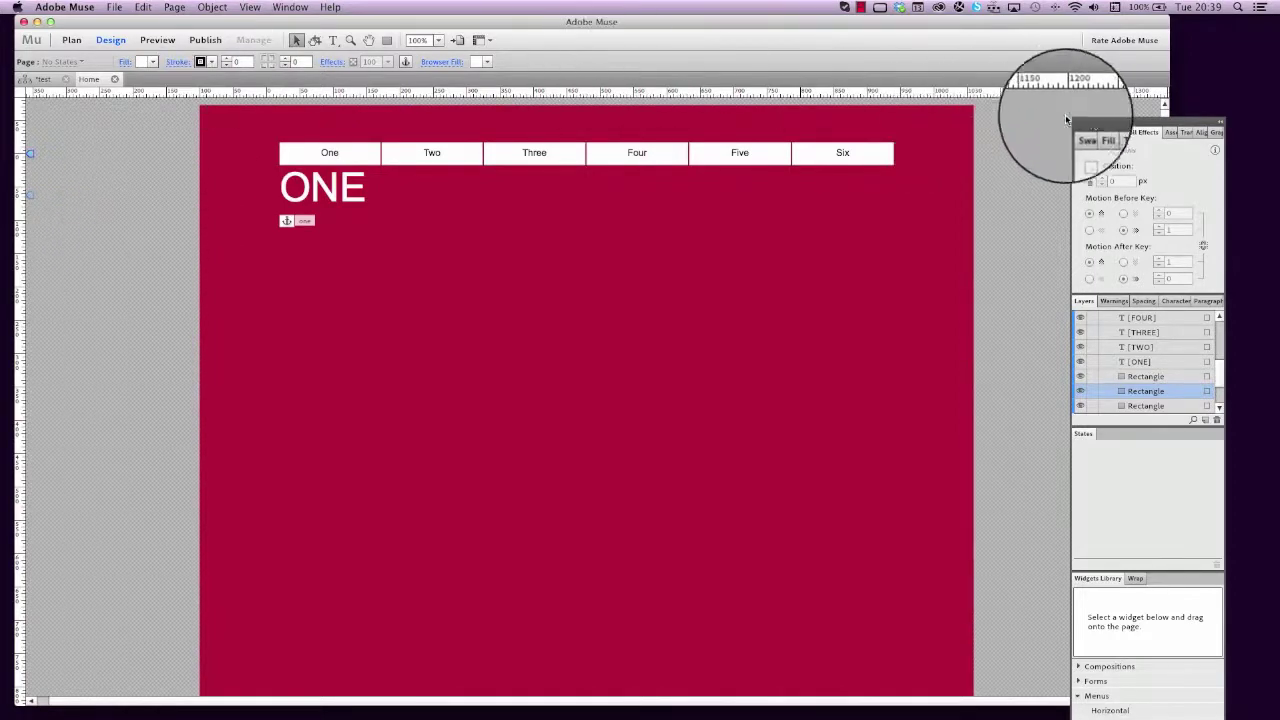
pyautogui.moveTo(1145, 128); pyautogui.dragTo(913, 63)
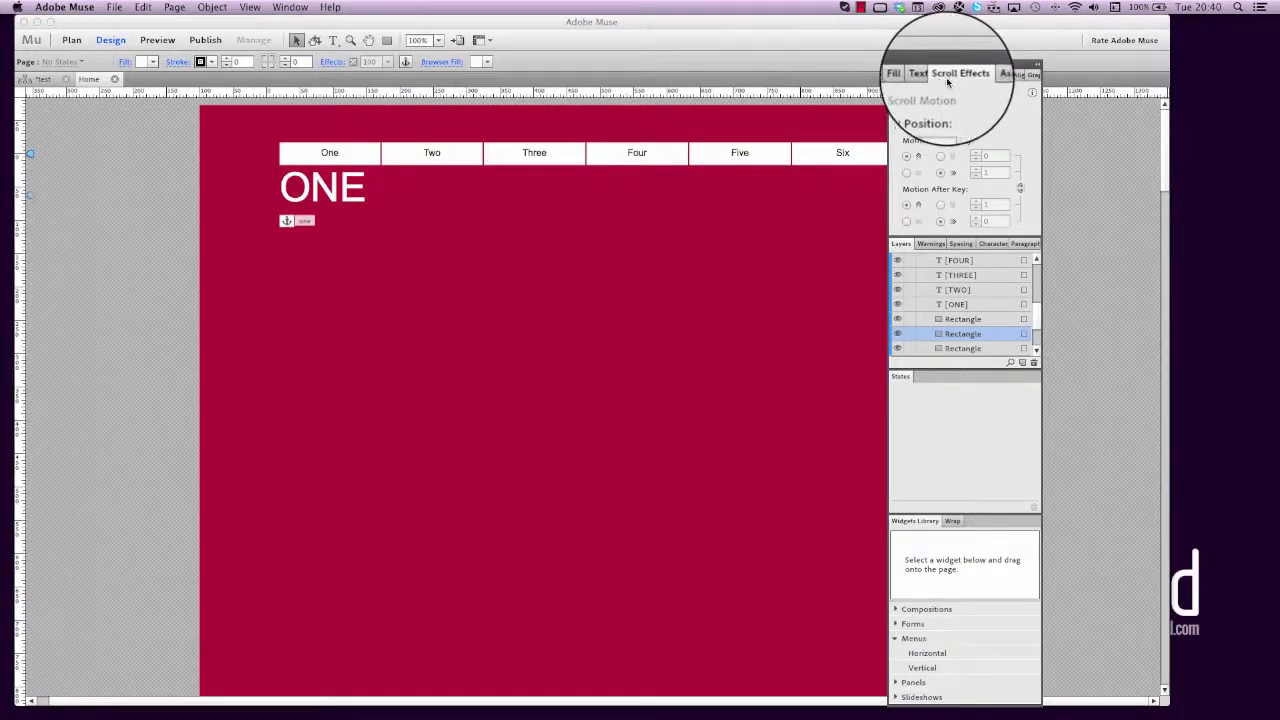
pyautogui.moveTo(950, 63); pyautogui.dragTo(1013, 62)
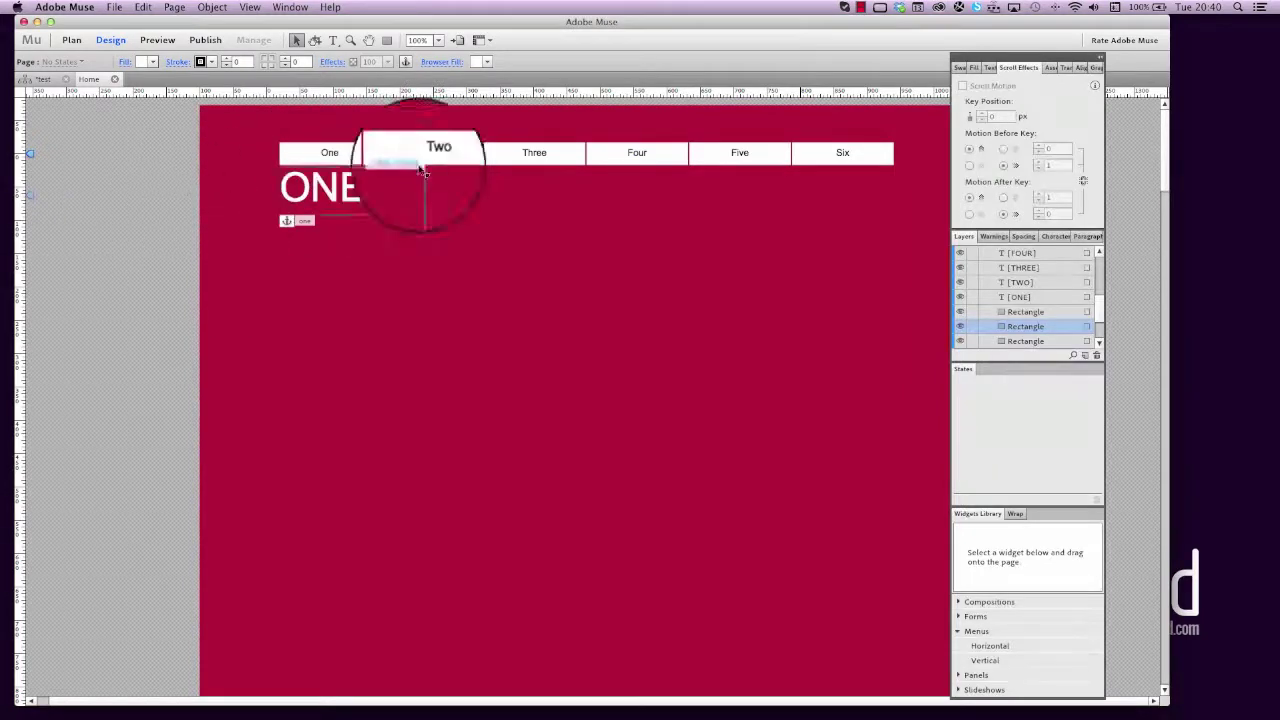
pyautogui.scroll(-3, 448, 153)
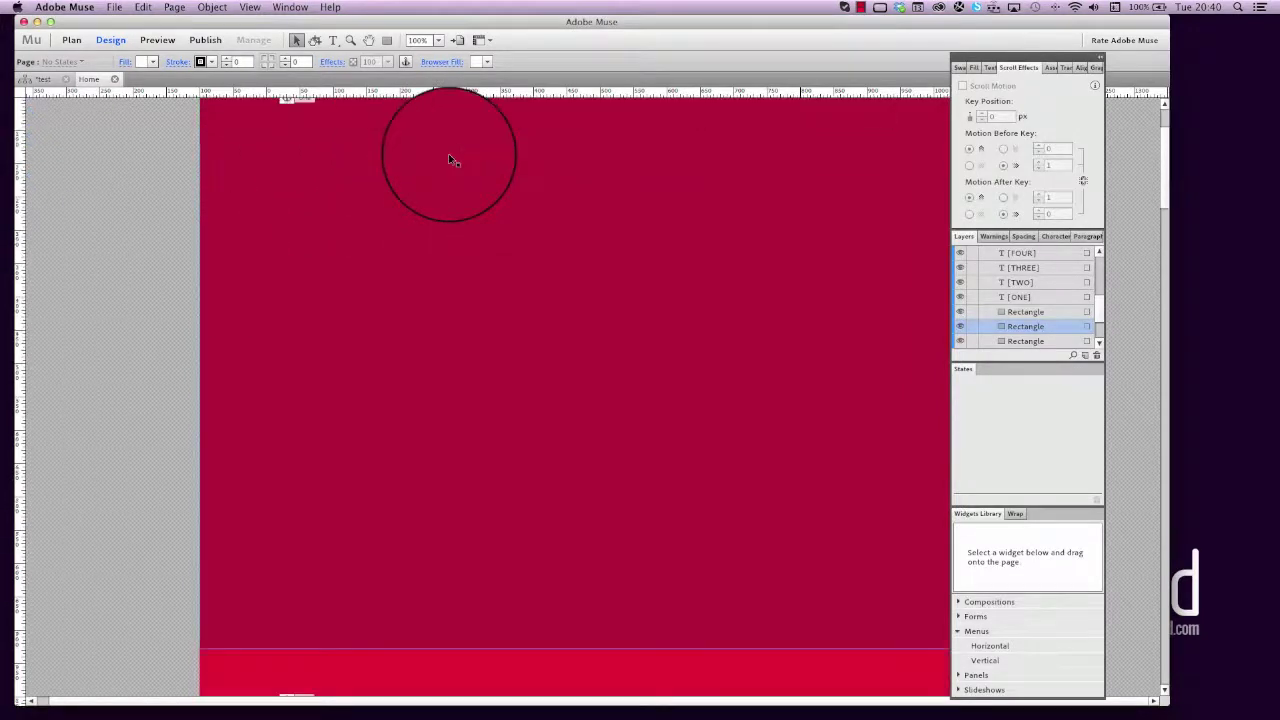
pyautogui.scroll(3, 448, 153)
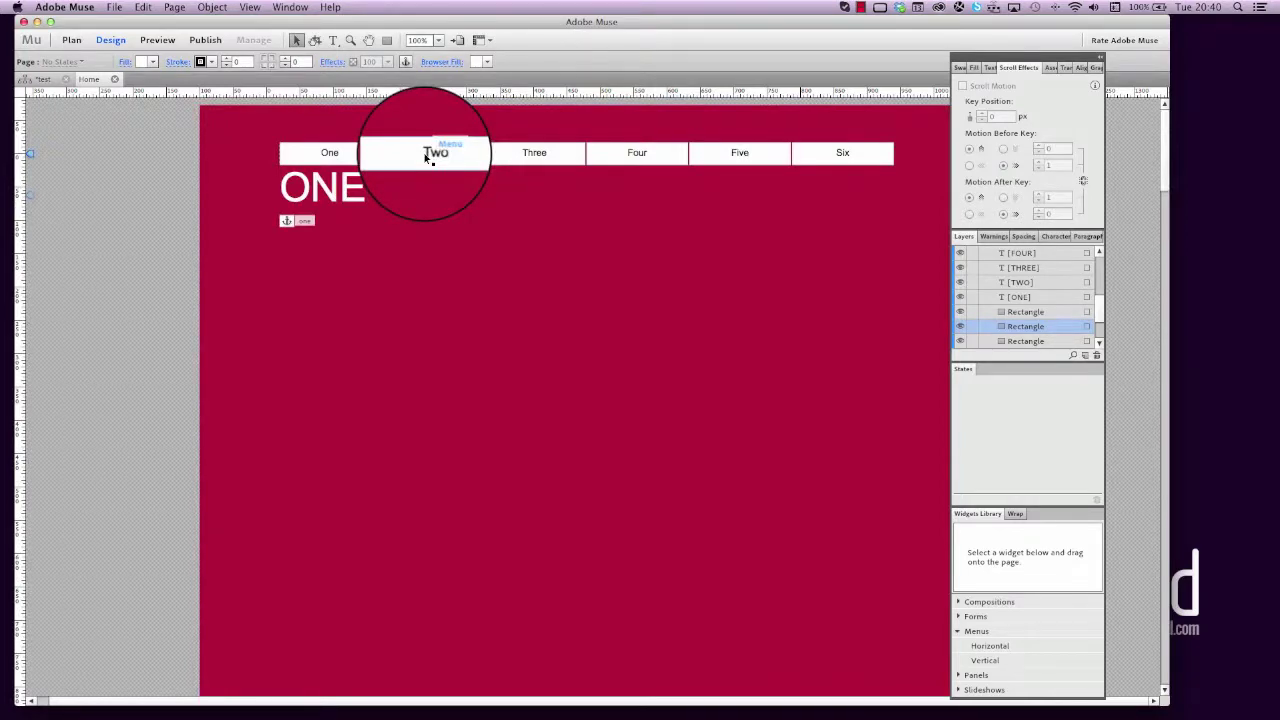
pyautogui.click(427, 156)
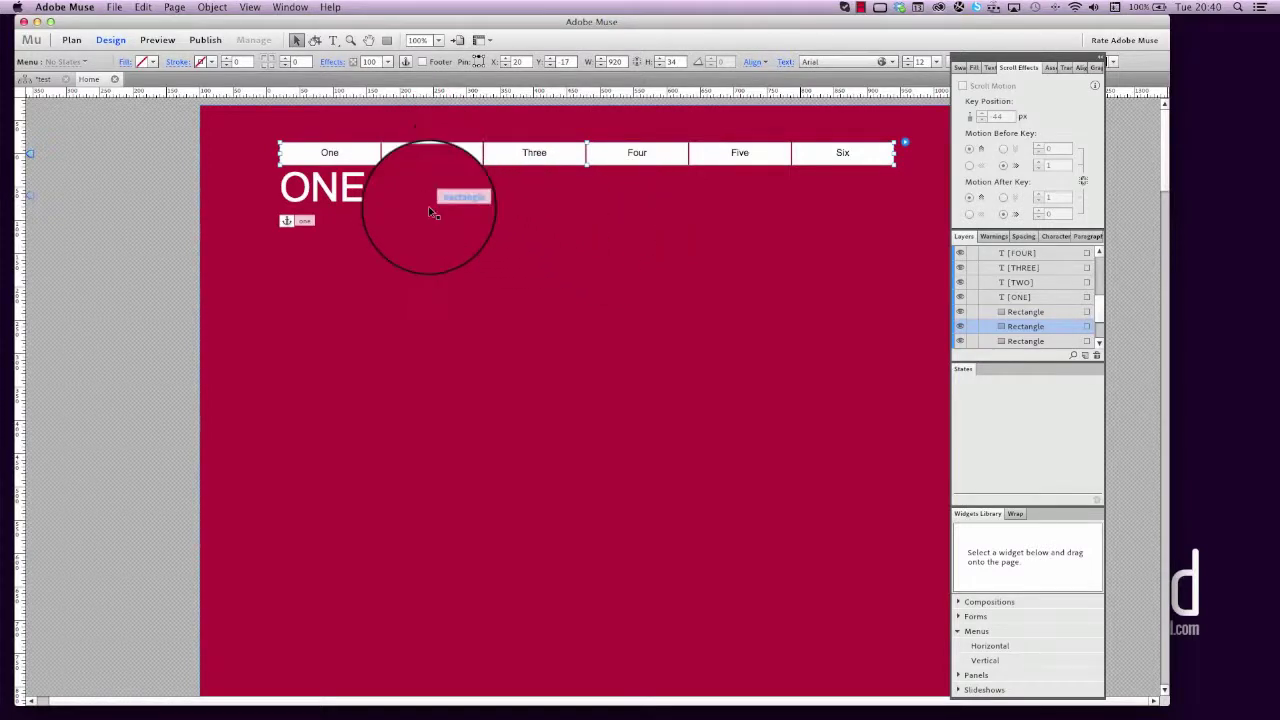
pyautogui.click(214, 157)
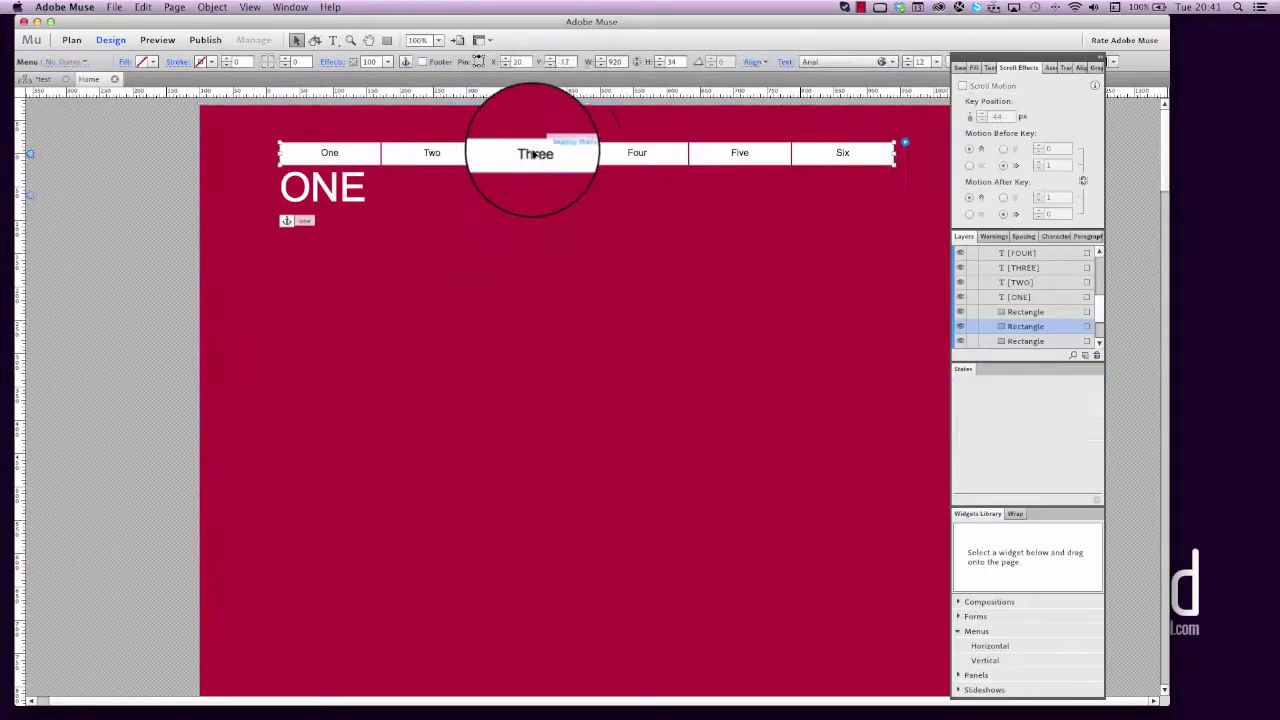
pyautogui.click(566, 155)
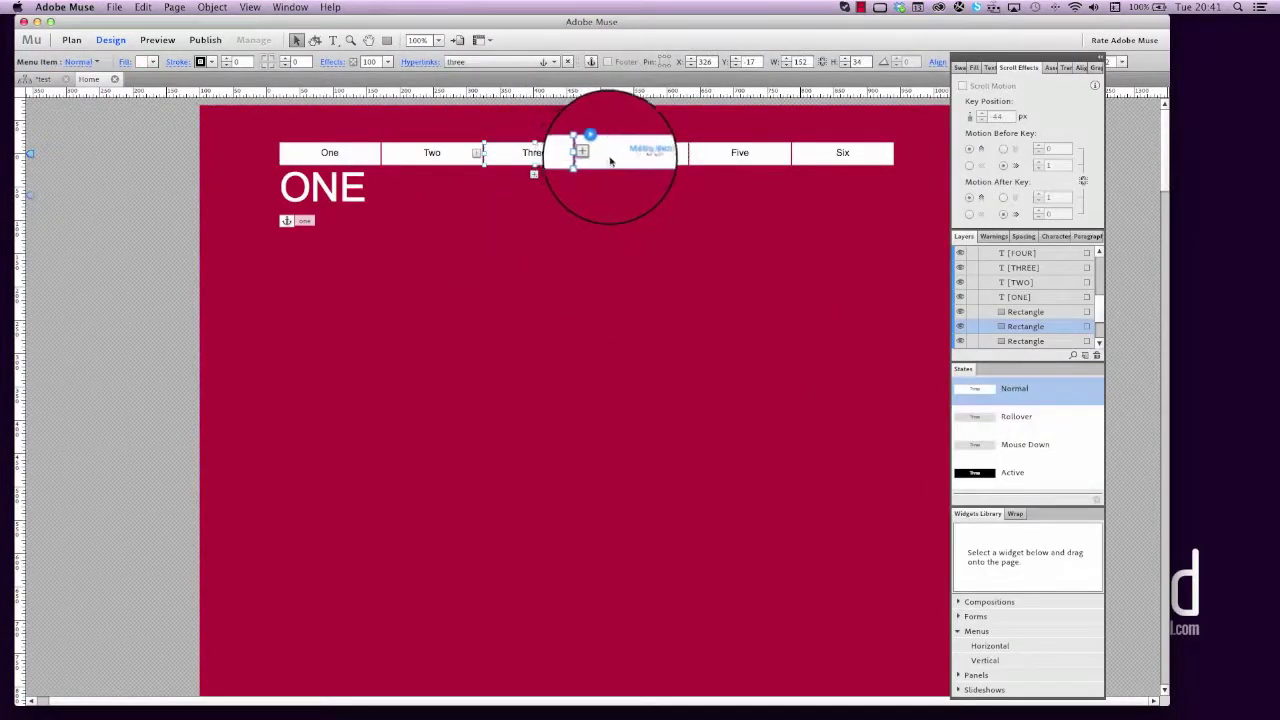
pyautogui.click(998, 484)
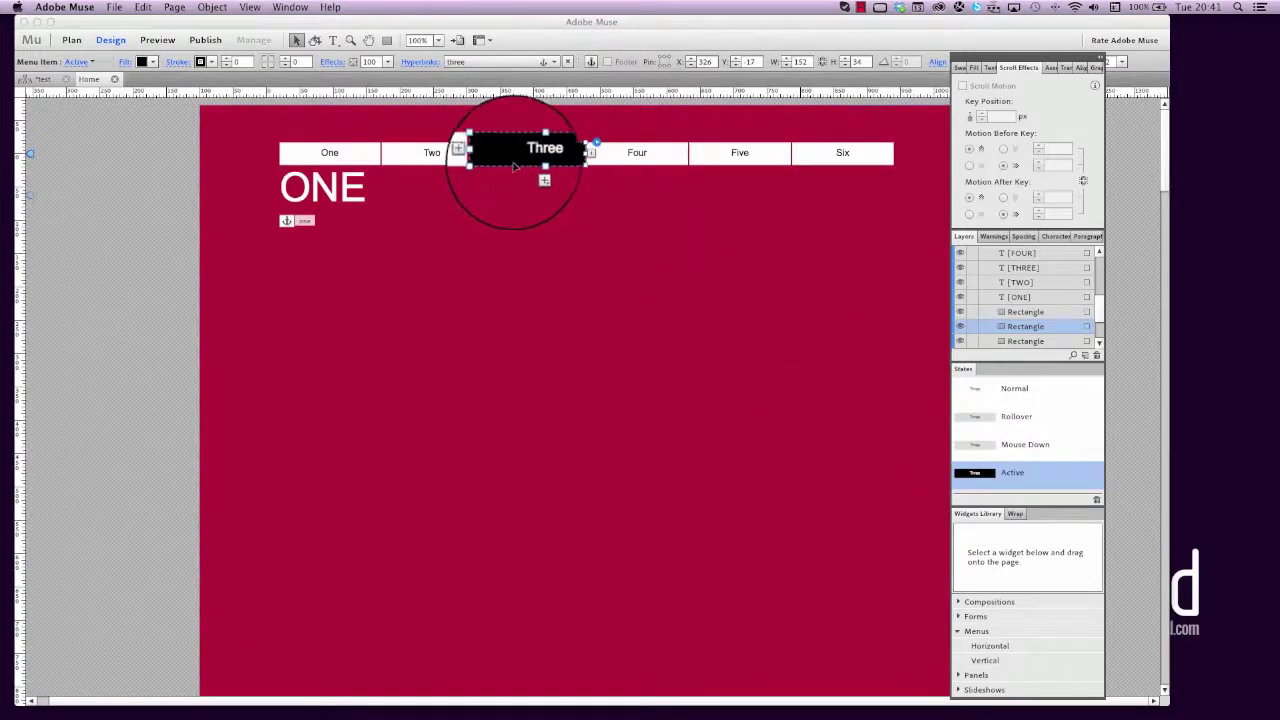
pyautogui.click(165, 216)
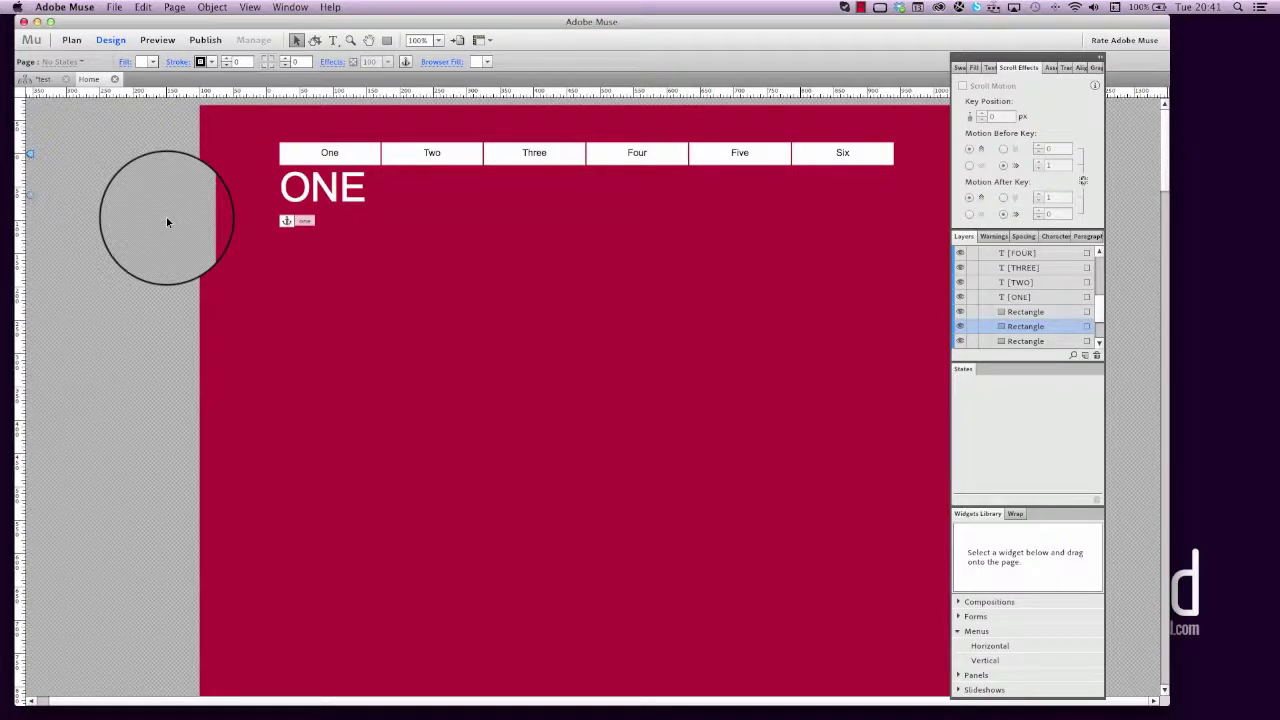
# - Dock the panel group against the right screen edge, off the page
pyautogui.moveTo(167, 222); pyautogui.dragTo(477, 337)
pyautogui.scroll(-5, 479, 351)
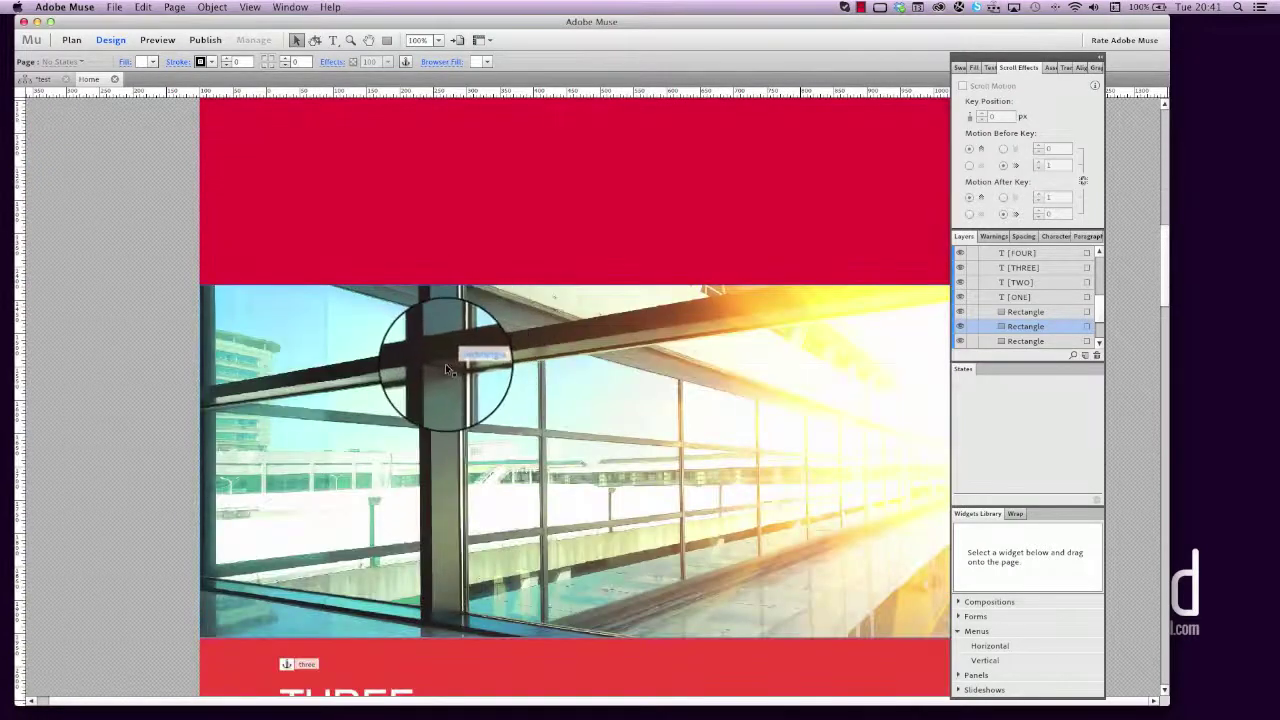
pyautogui.moveTo(995, 57); pyautogui.dragTo(1151, 59)
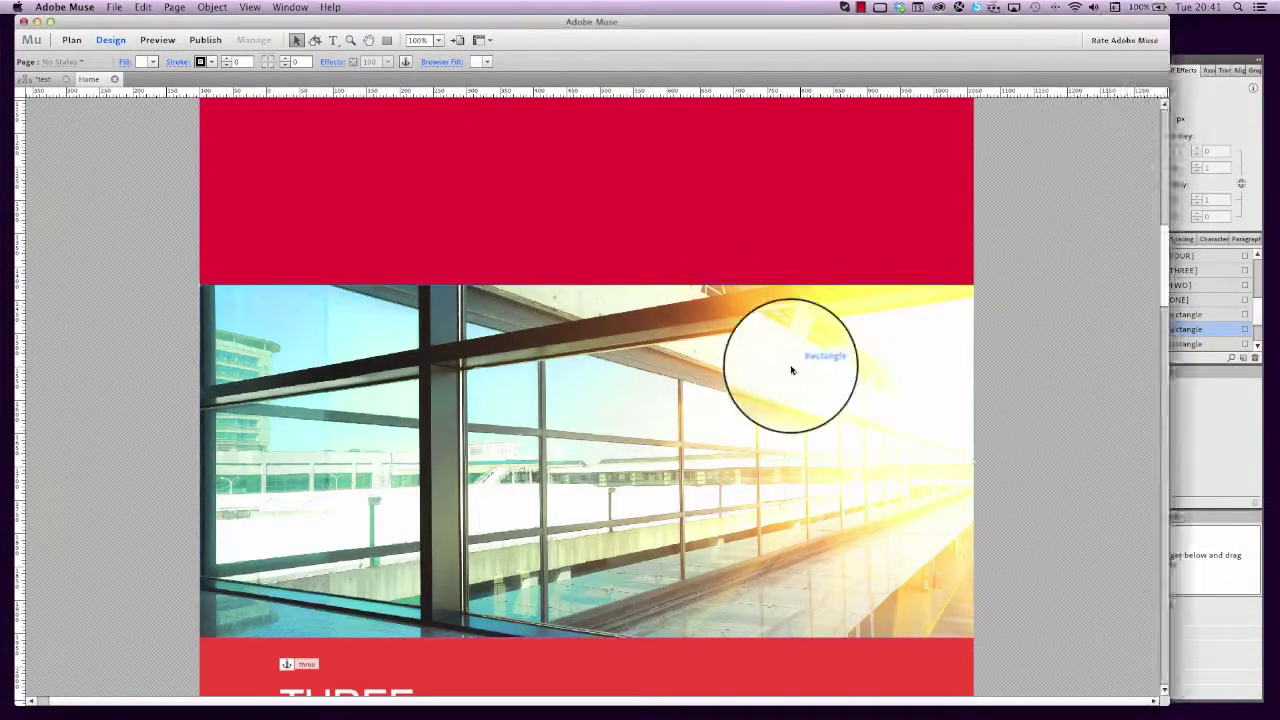
# - Select the full-width window photo to review its Scroll Motion settings, then deselect it
pyautogui.click(790, 362)
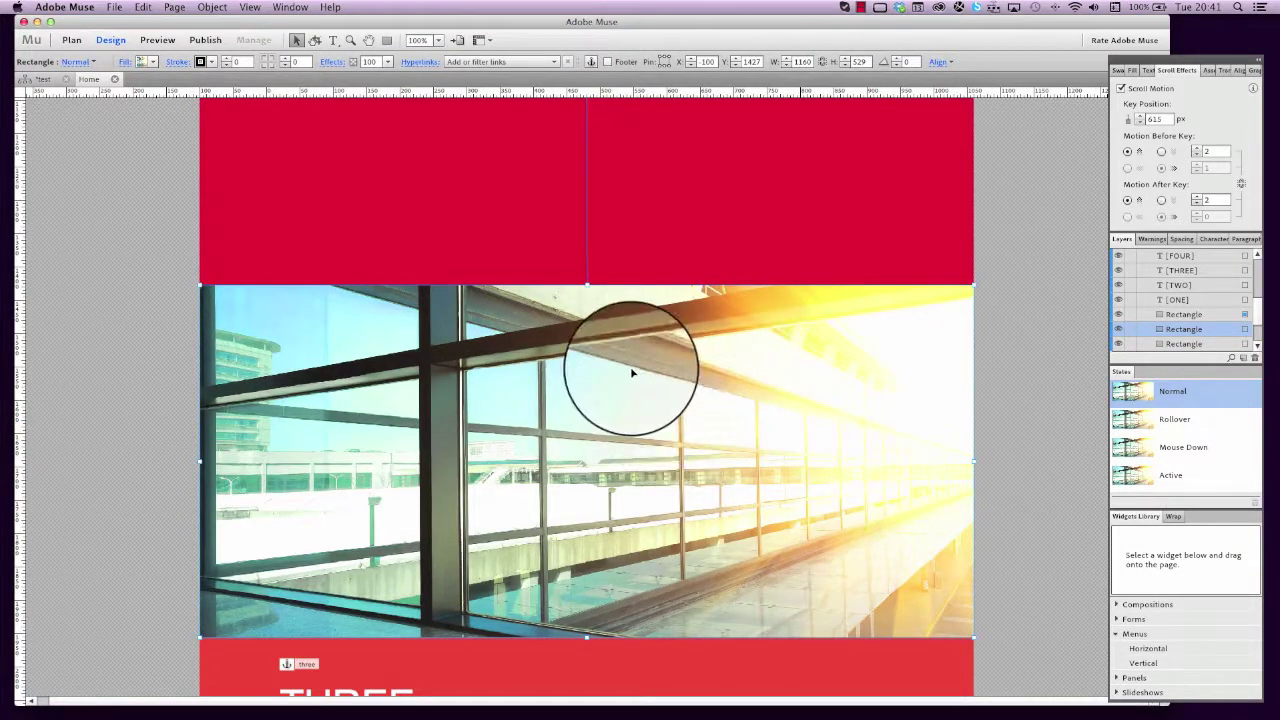
pyautogui.scroll(5, 588, 366)
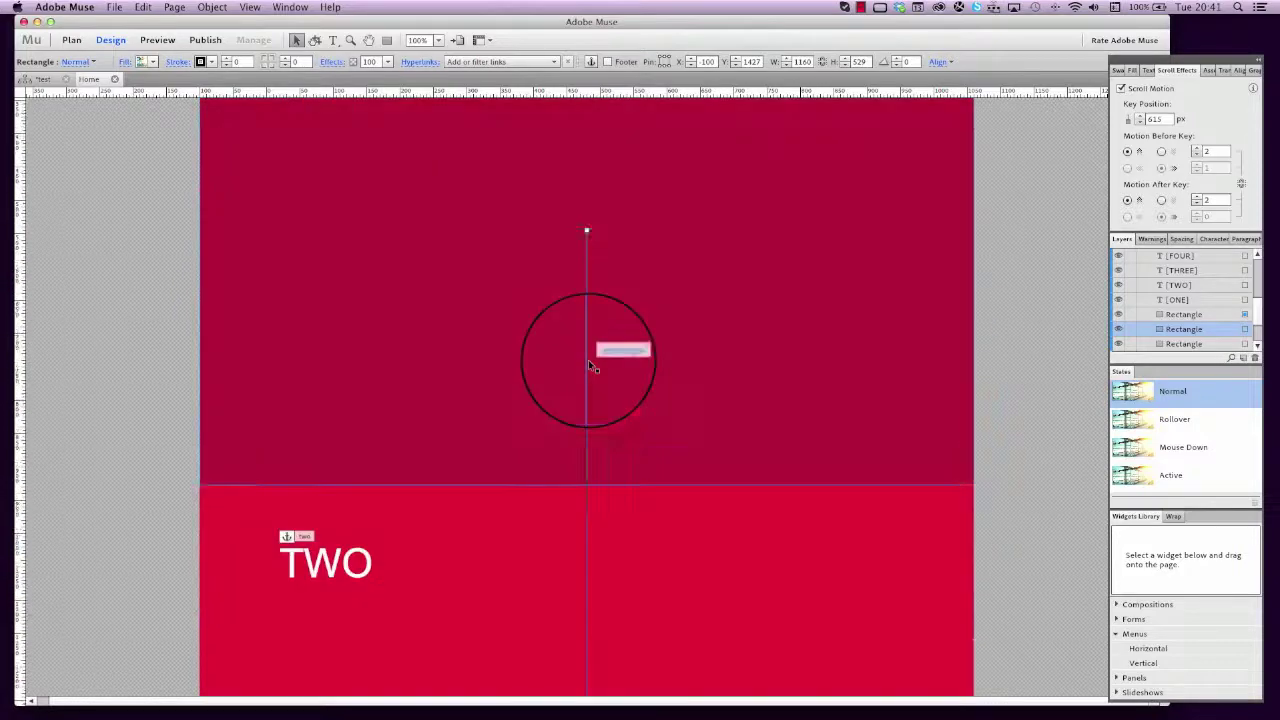
pyautogui.scroll(-4, 588, 366)
pyautogui.scroll(-5, 592, 330)
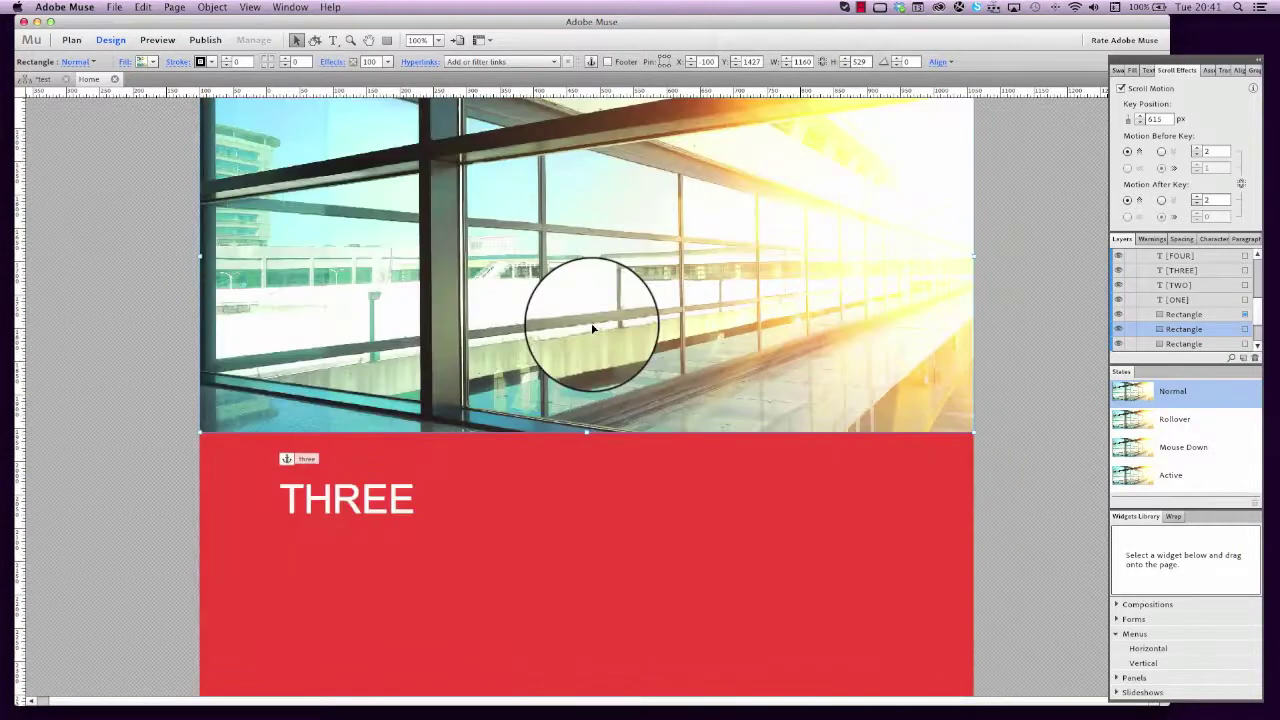
pyautogui.scroll(3, 592, 330)
pyautogui.click(148, 292)
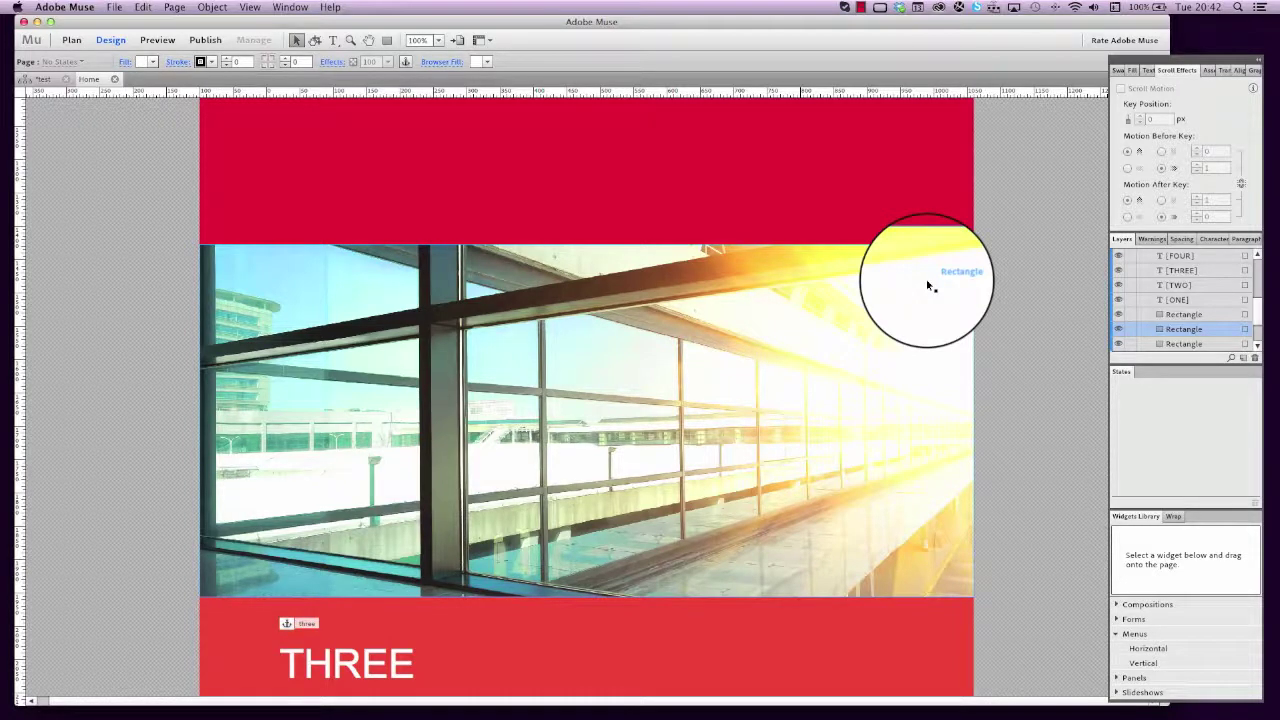
pyautogui.scroll(-5, 994, 248)
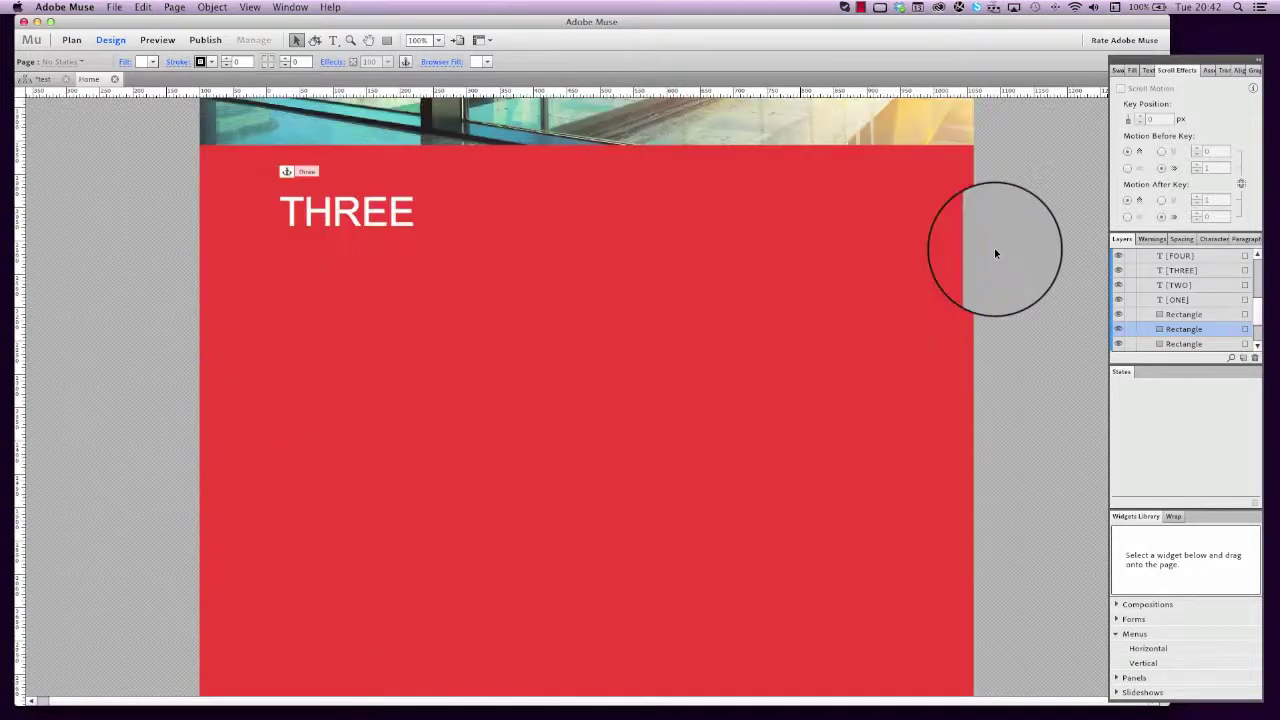
# - From the ONE heading's Hyperlinks options, open Edit Link Styles and confirm Site Properties with OK
pyautogui.scroll(10, 994, 248)
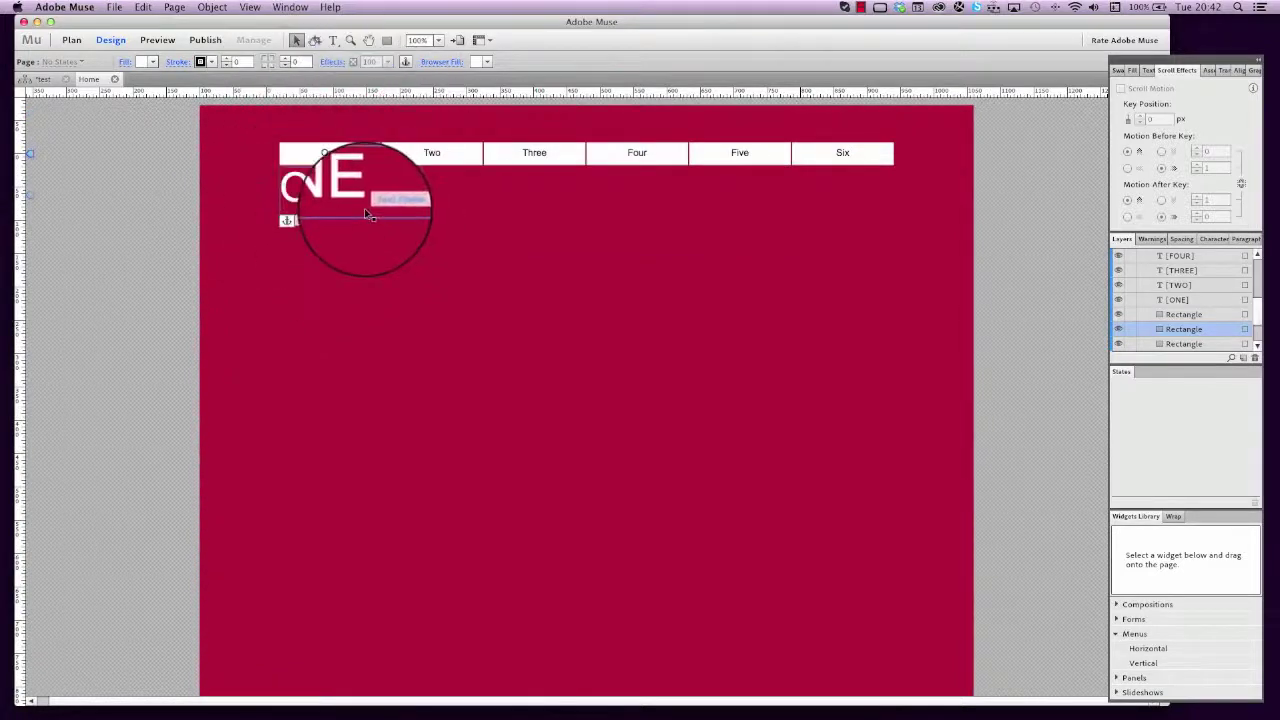
pyautogui.click(364, 208)
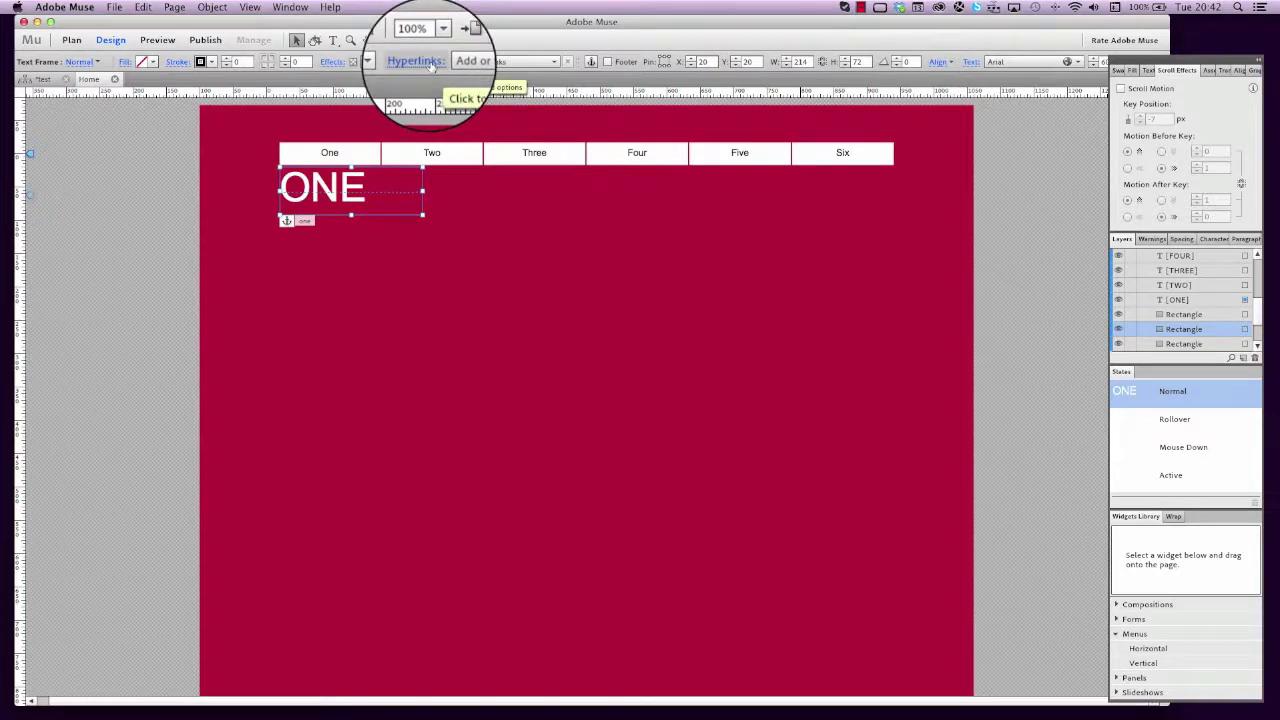
pyautogui.click(418, 62)
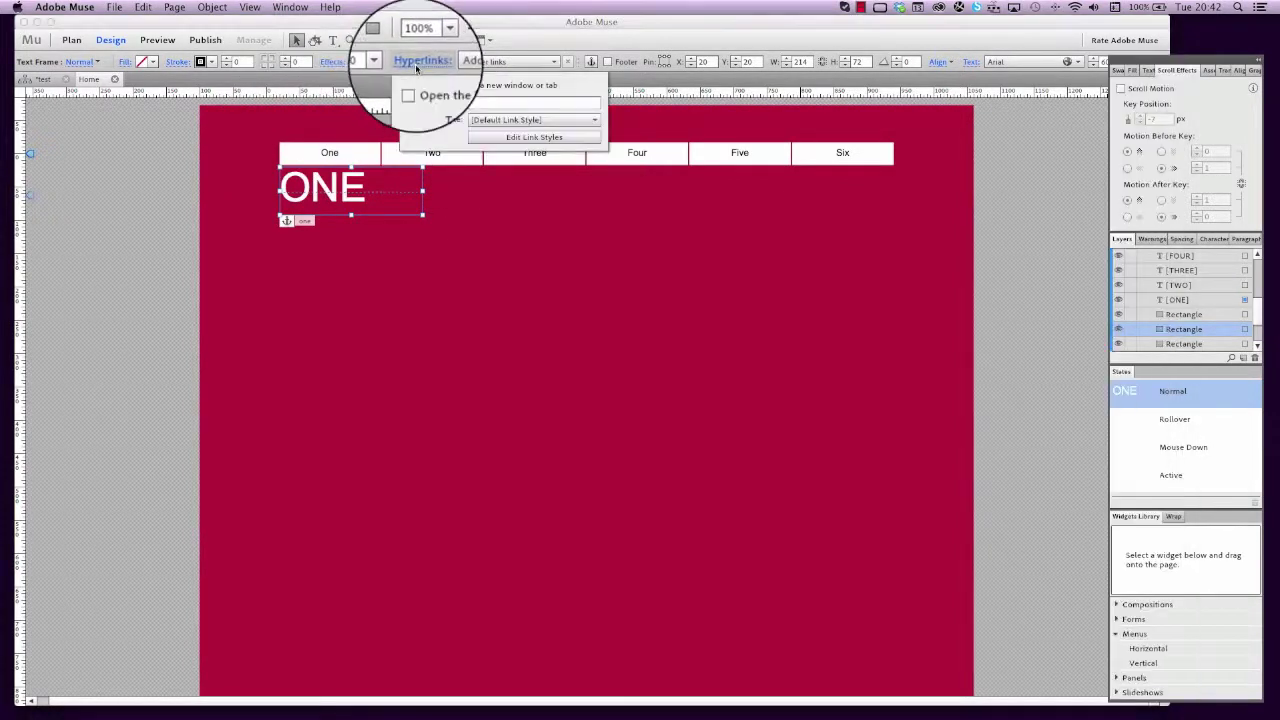
pyautogui.click(502, 138)
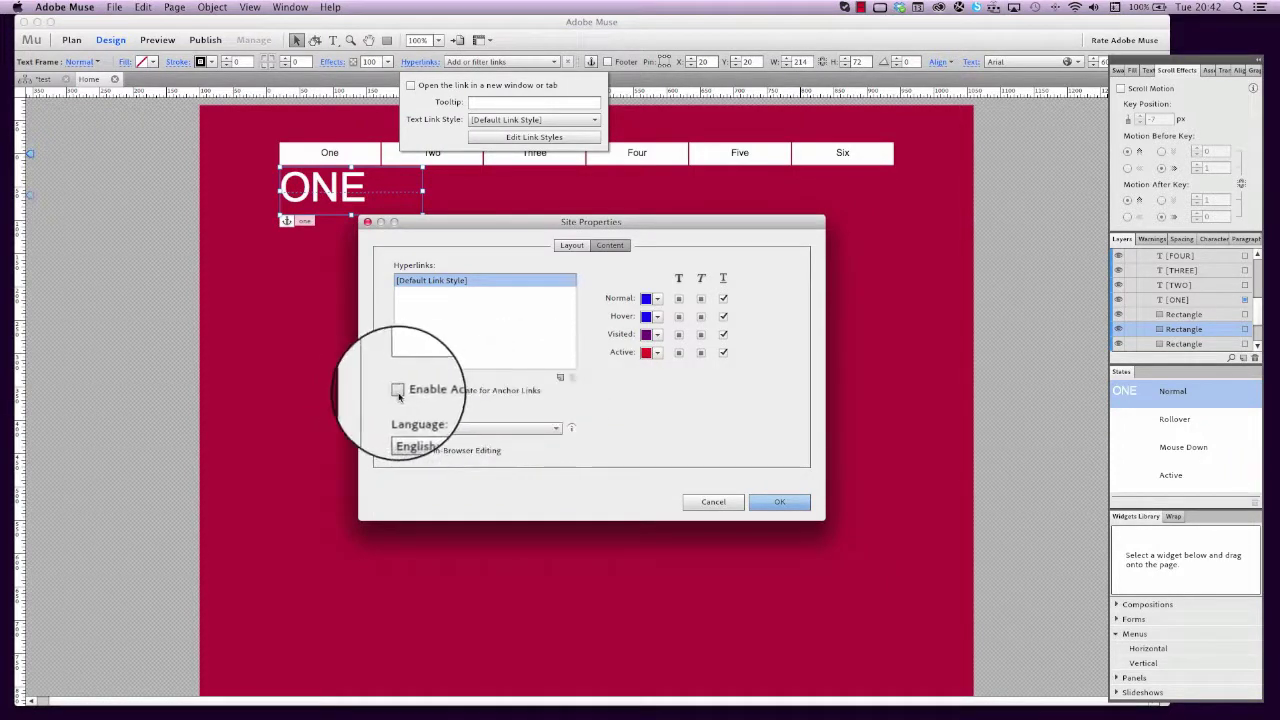
pyautogui.click(779, 503)
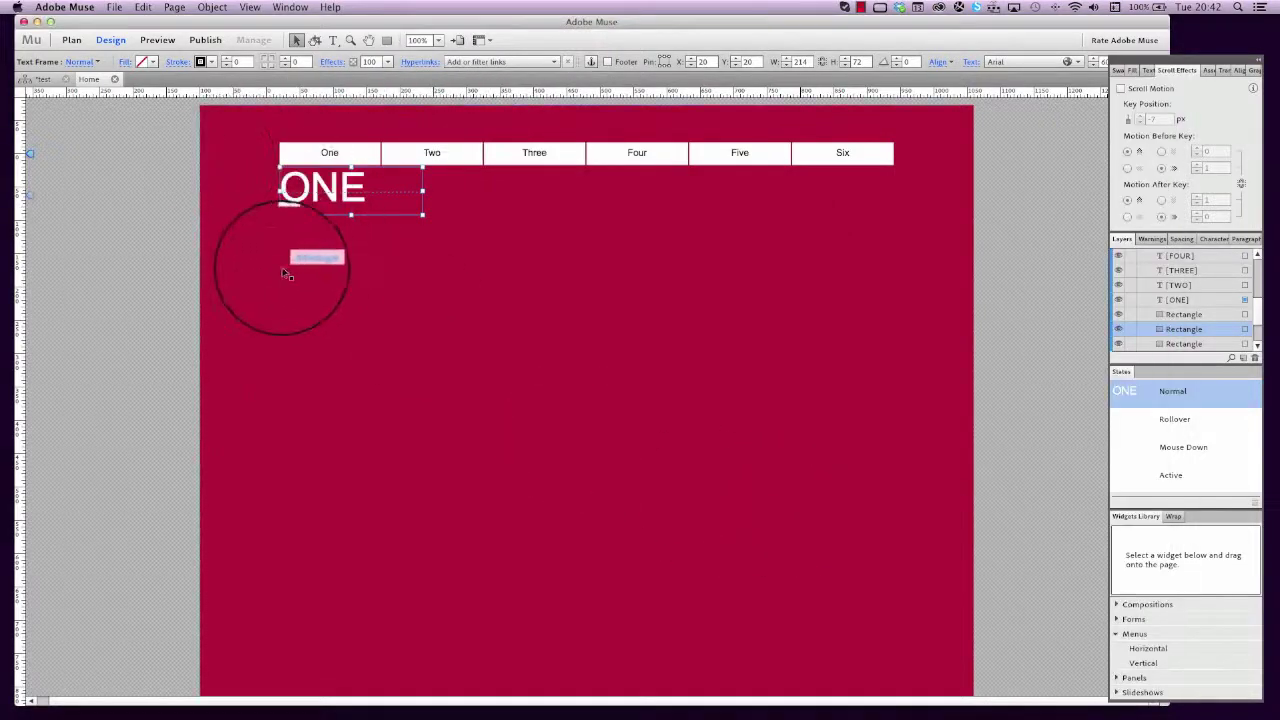
# - Narrow the building photo from 1160 to 939 px wide, then stretch it back to 1160 px
pyautogui.scroll(-15, 276, 284)
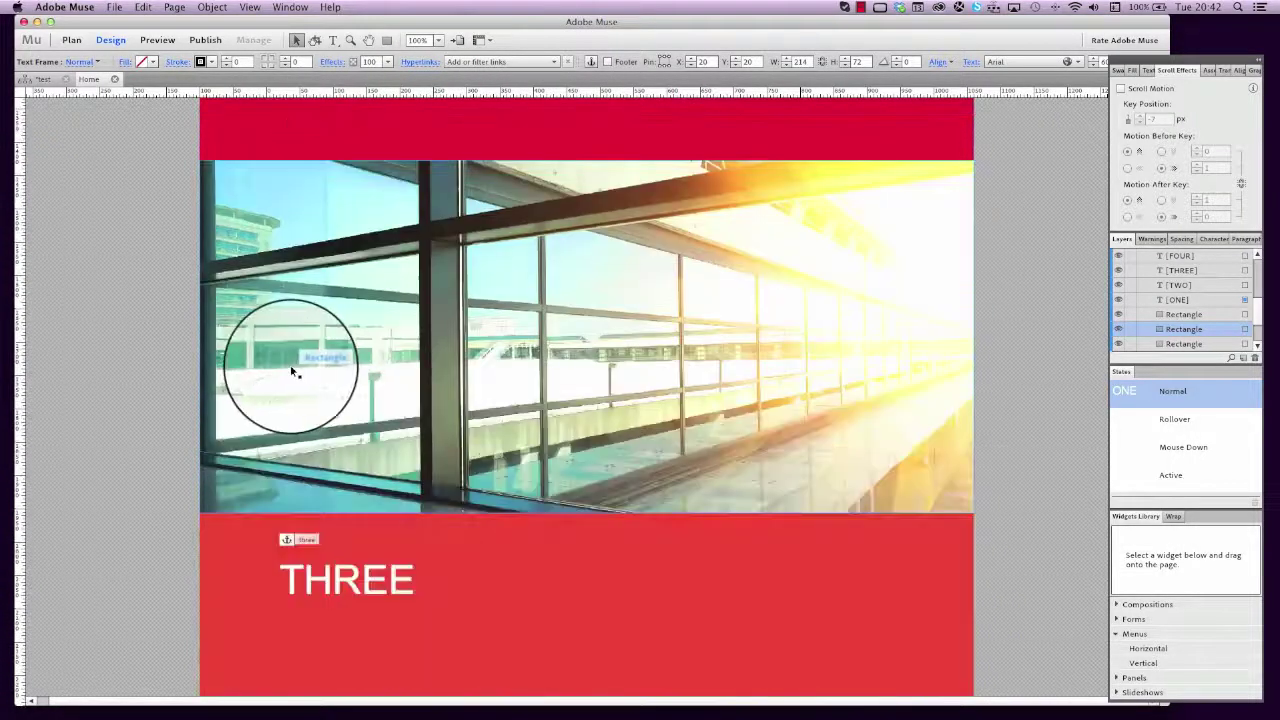
pyautogui.click(293, 372)
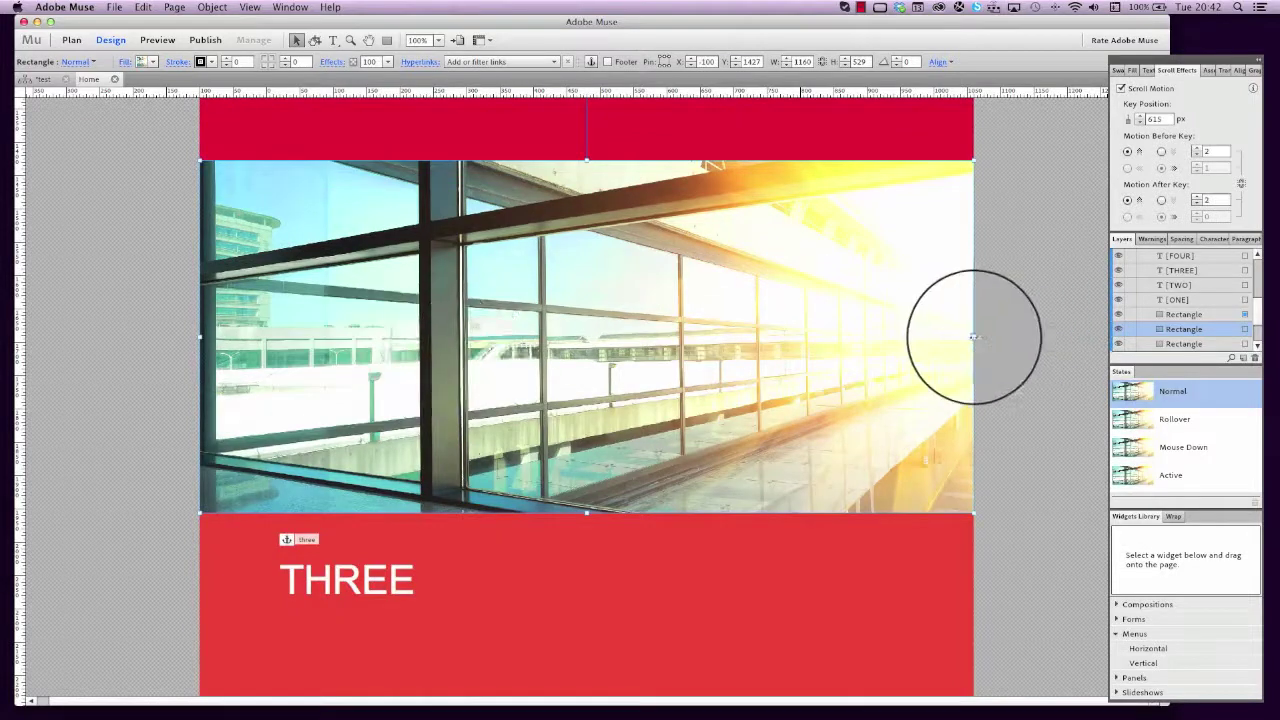
pyautogui.moveTo(973, 337); pyautogui.dragTo(826, 337)
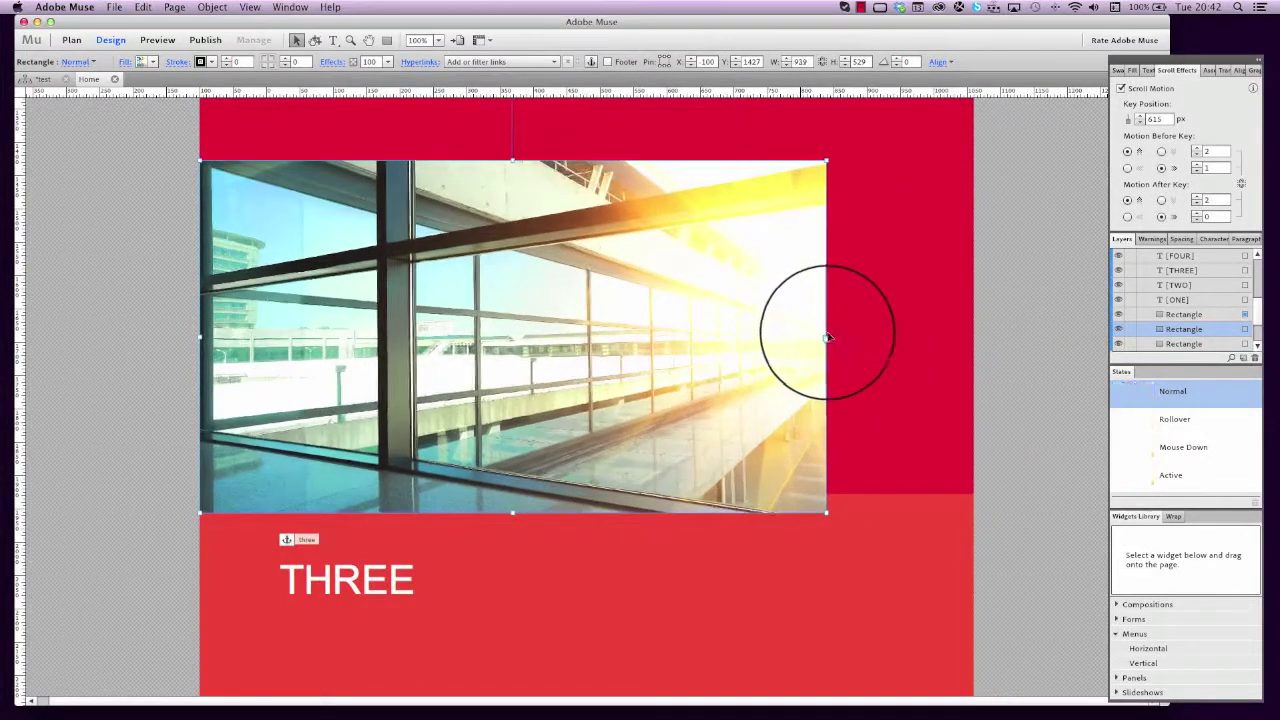
pyautogui.click(125, 62)
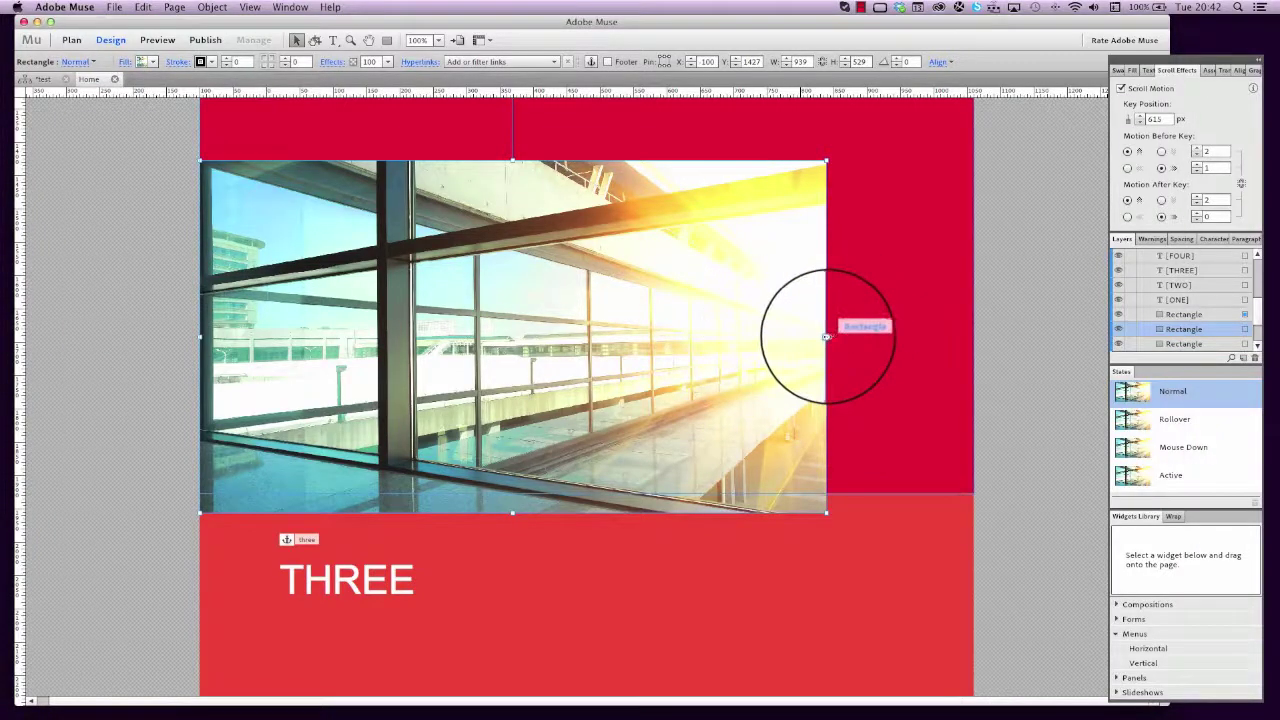
pyautogui.moveTo(828, 337); pyautogui.dragTo(966, 336)
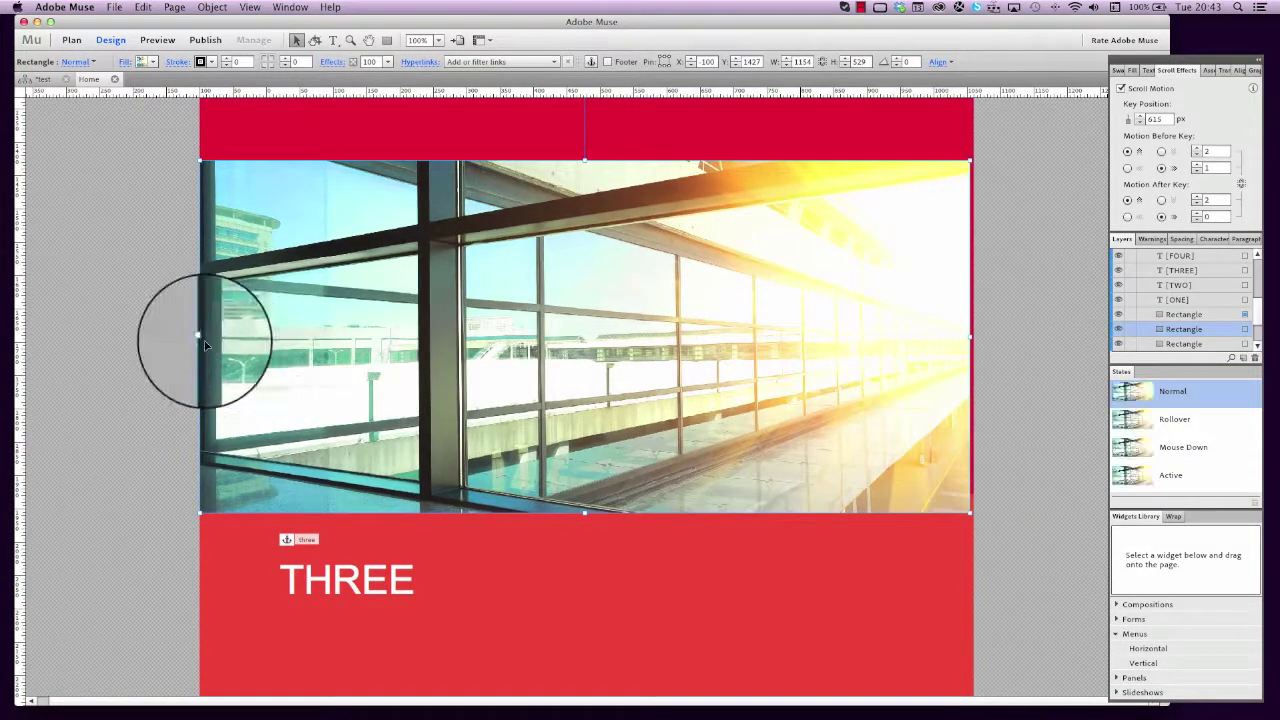
pyautogui.moveTo(200, 337)
pyautogui.mouseDown()
pyautogui.moveTo(229, 337)
pyautogui.moveTo(200, 337)
pyautogui.mouseUp()
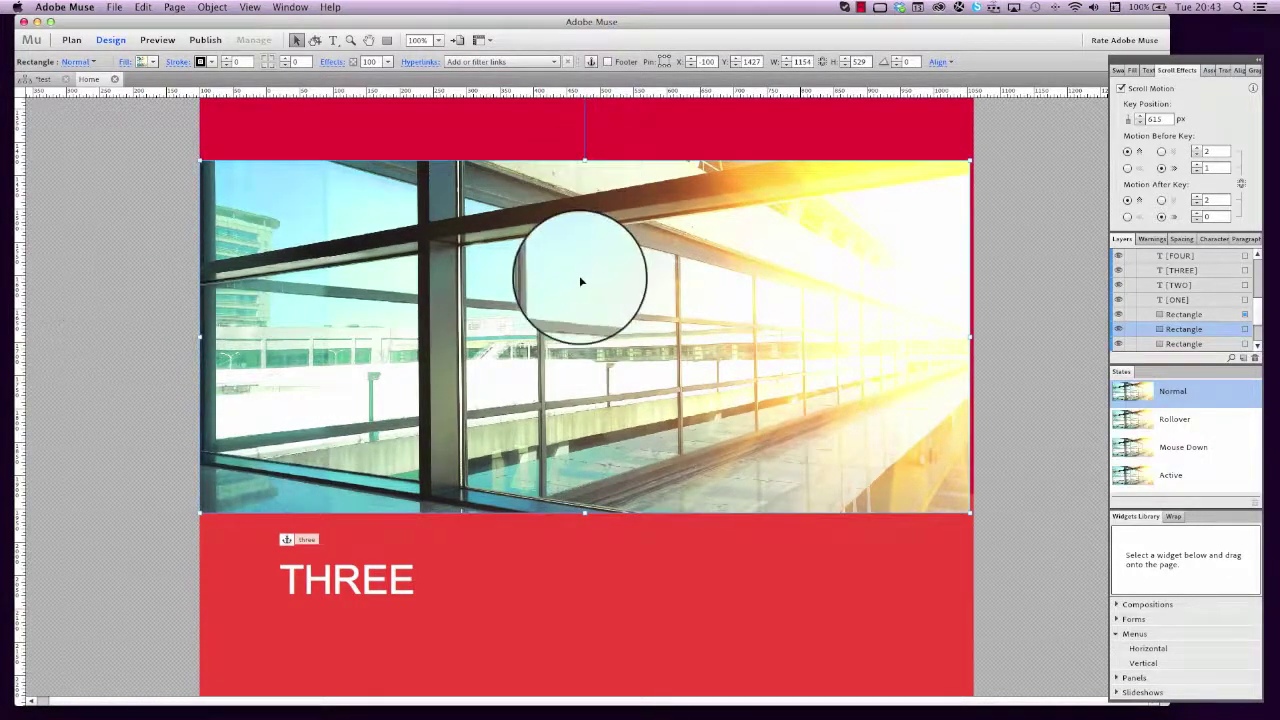
# - Preview the Home page in the browser via File > Preview Page in Browser
pyautogui.scroll(10, 580, 280)
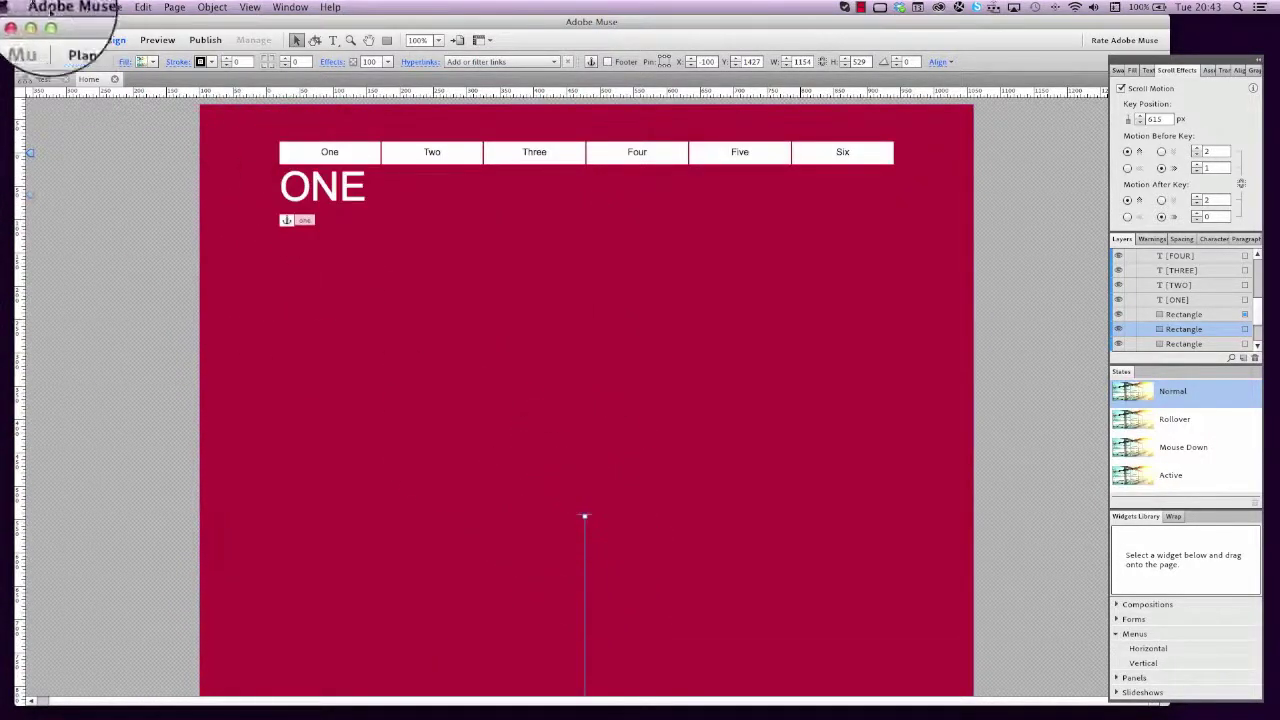
pyautogui.click(115, 7)
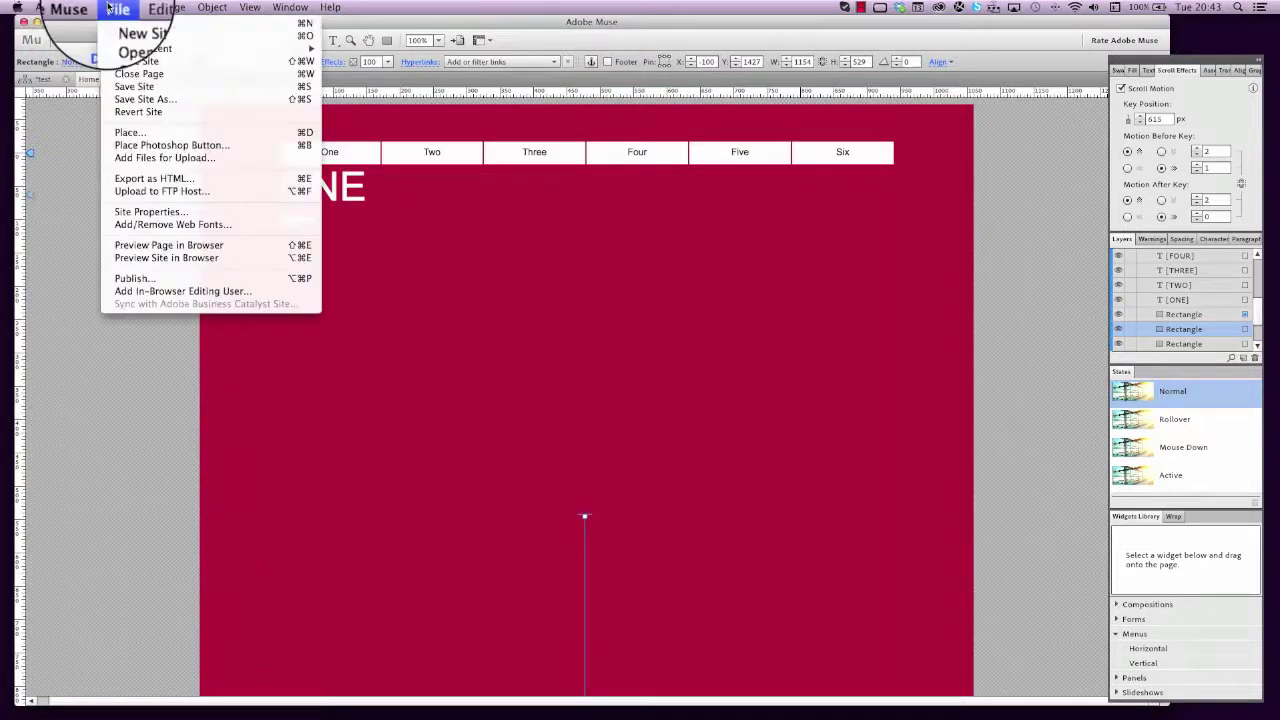
pyautogui.click(160, 246)
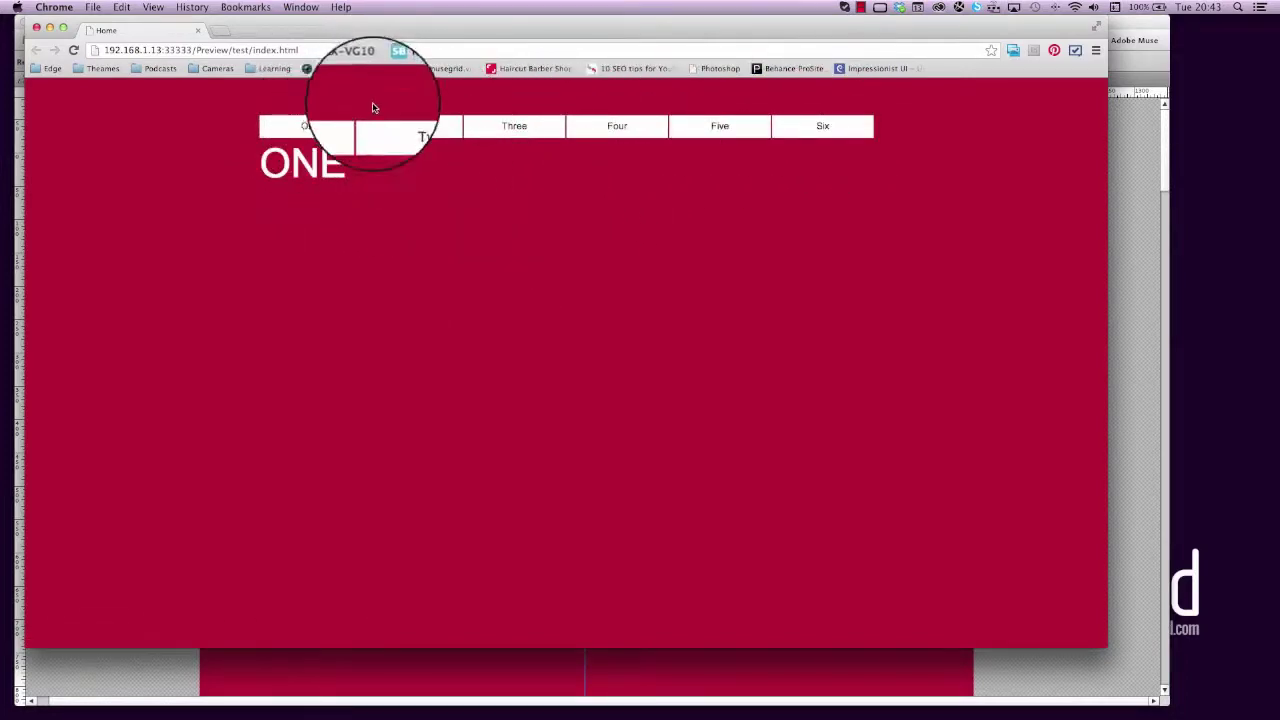
pyautogui.scroll(-3, 489, 211)
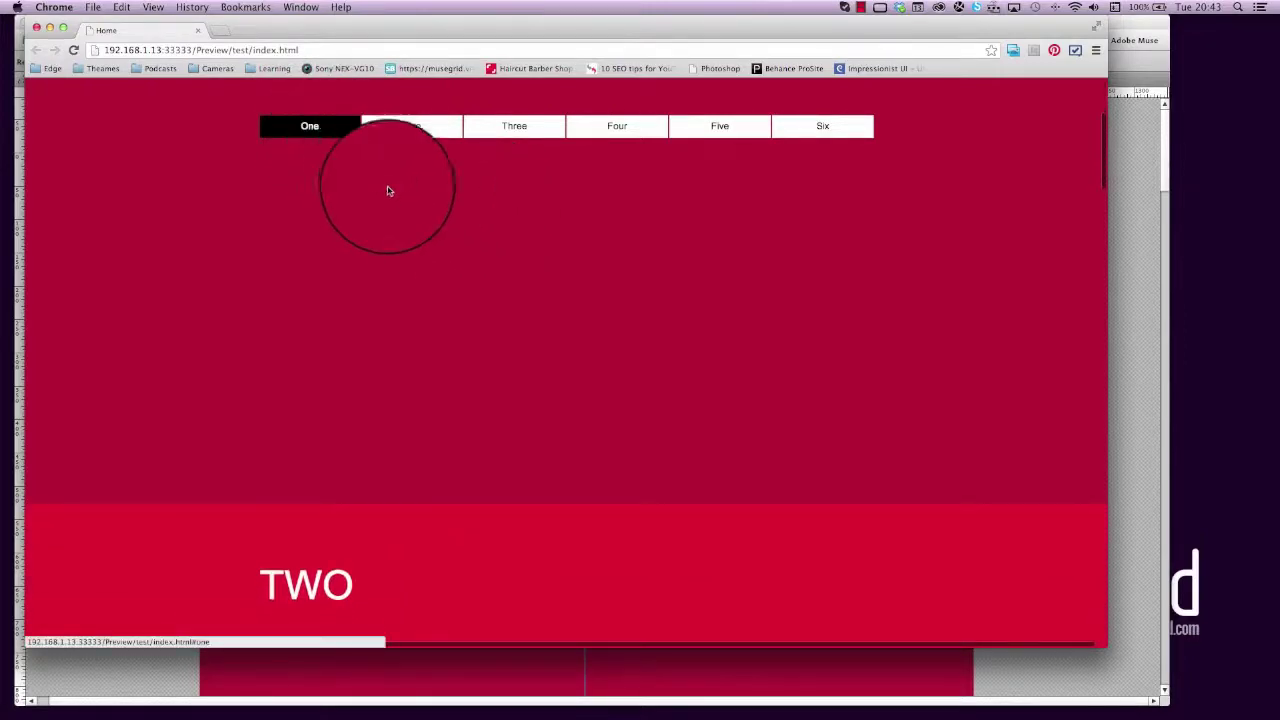
pyautogui.scroll(-5, 396, 210)
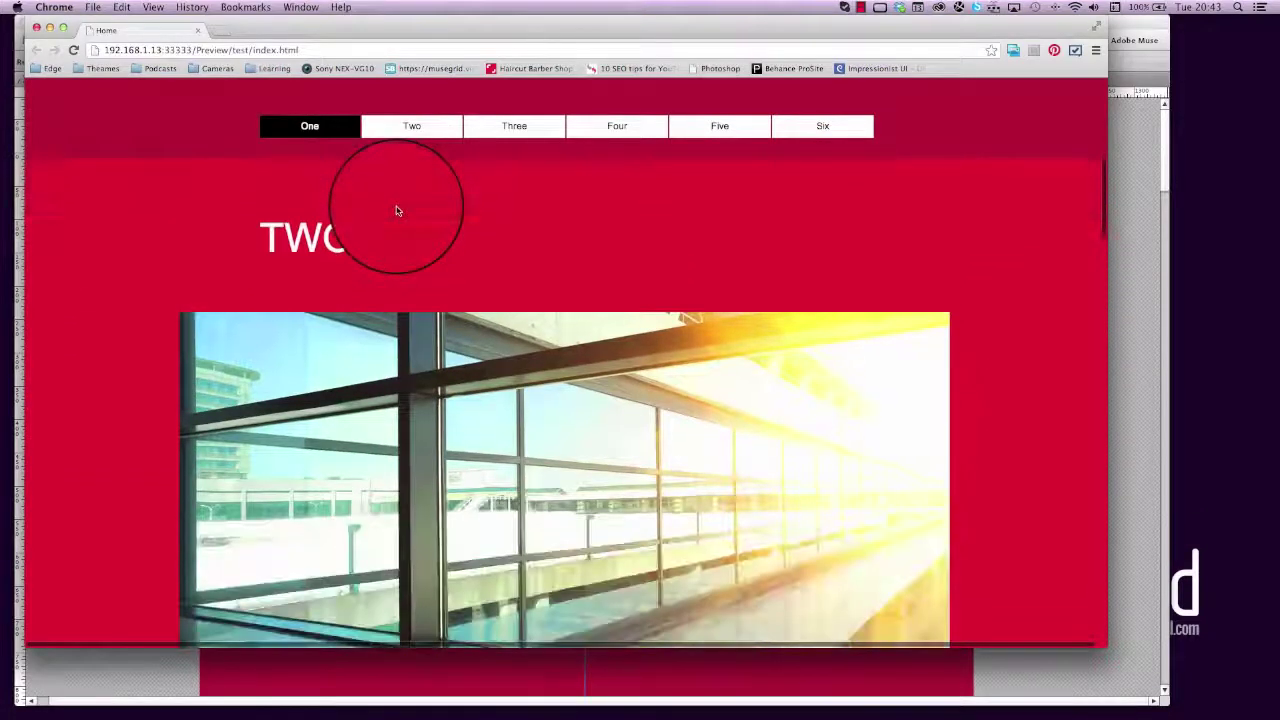
pyautogui.scroll(-3, 398, 212)
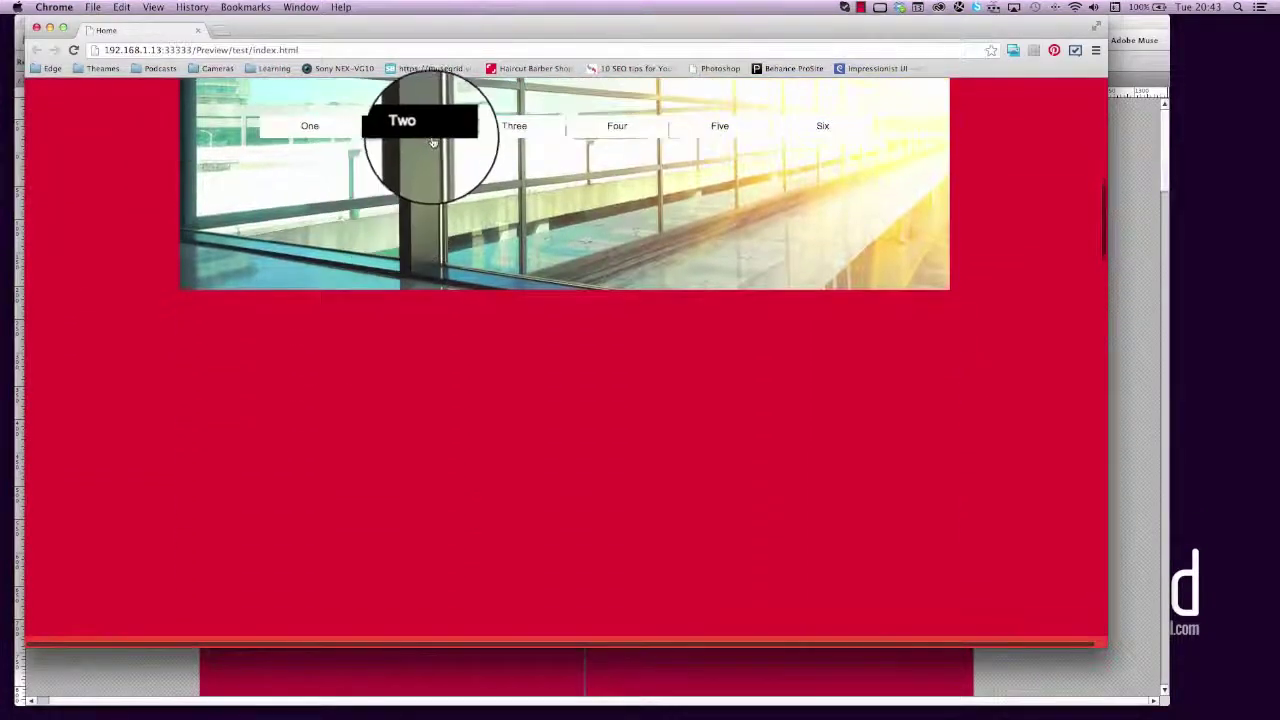
pyautogui.scroll(-5, 436, 300)
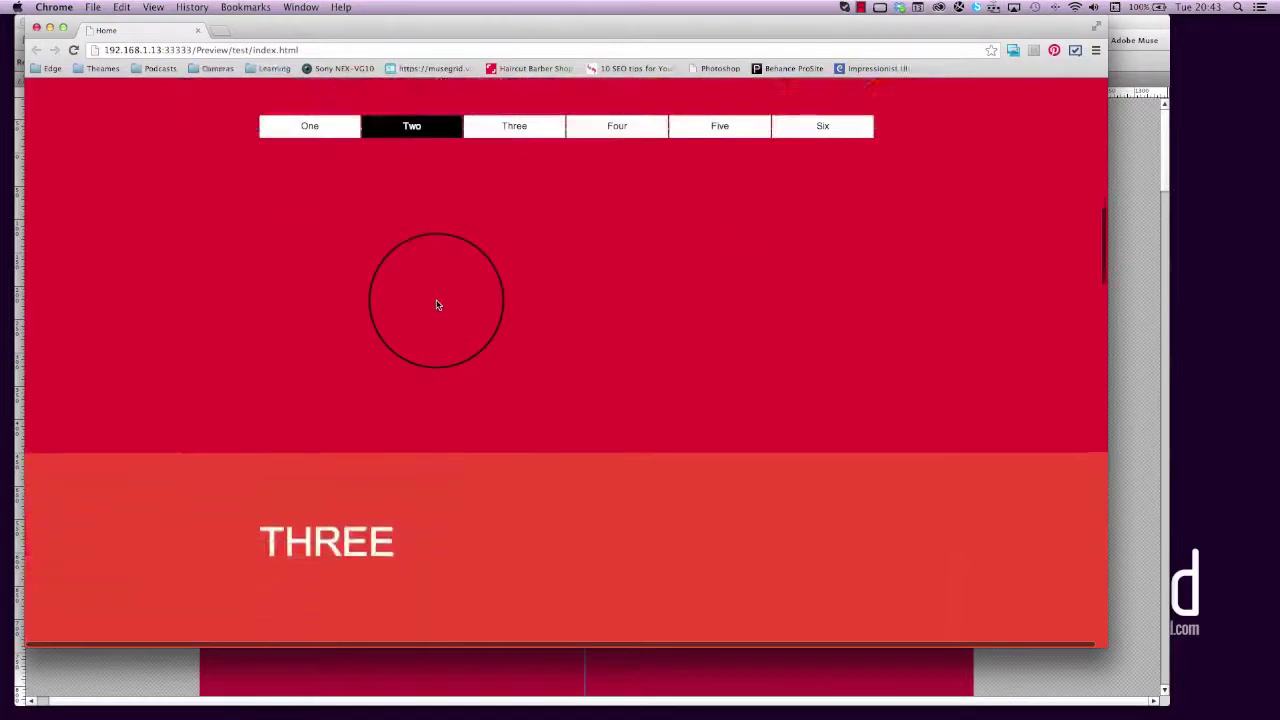
pyautogui.scroll(-6, 436, 304)
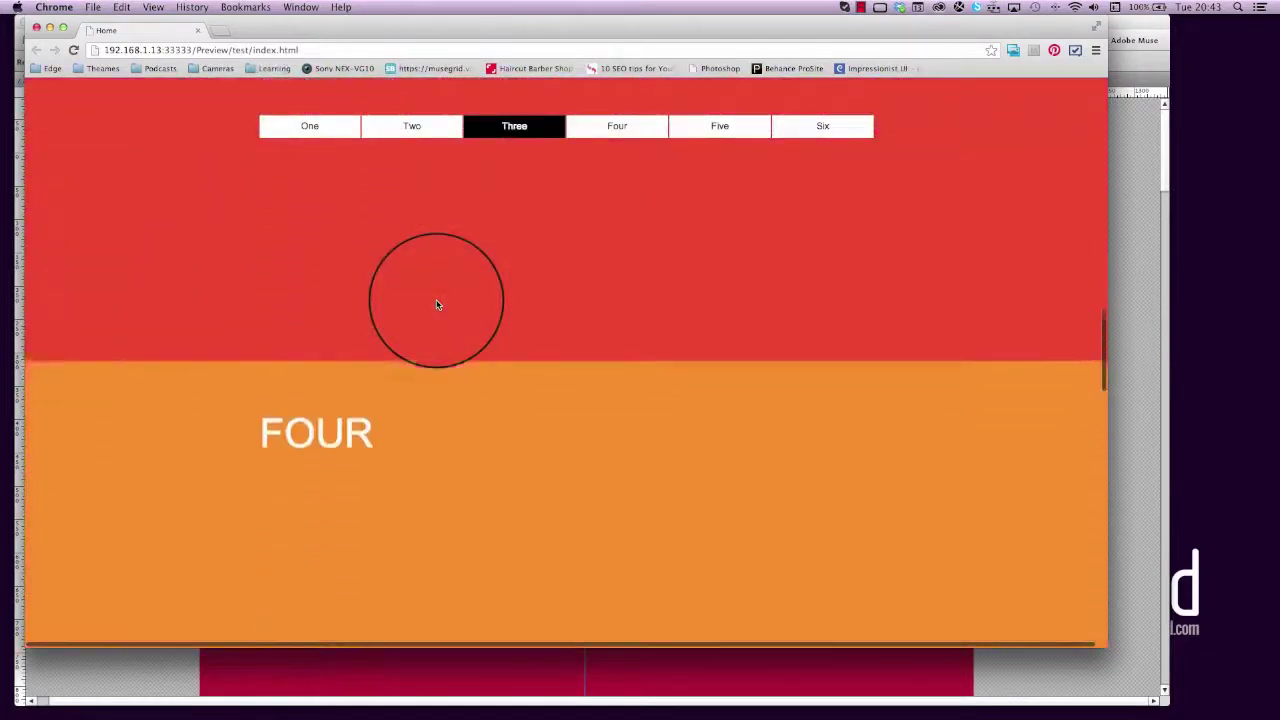
pyautogui.scroll(-6, 436, 304)
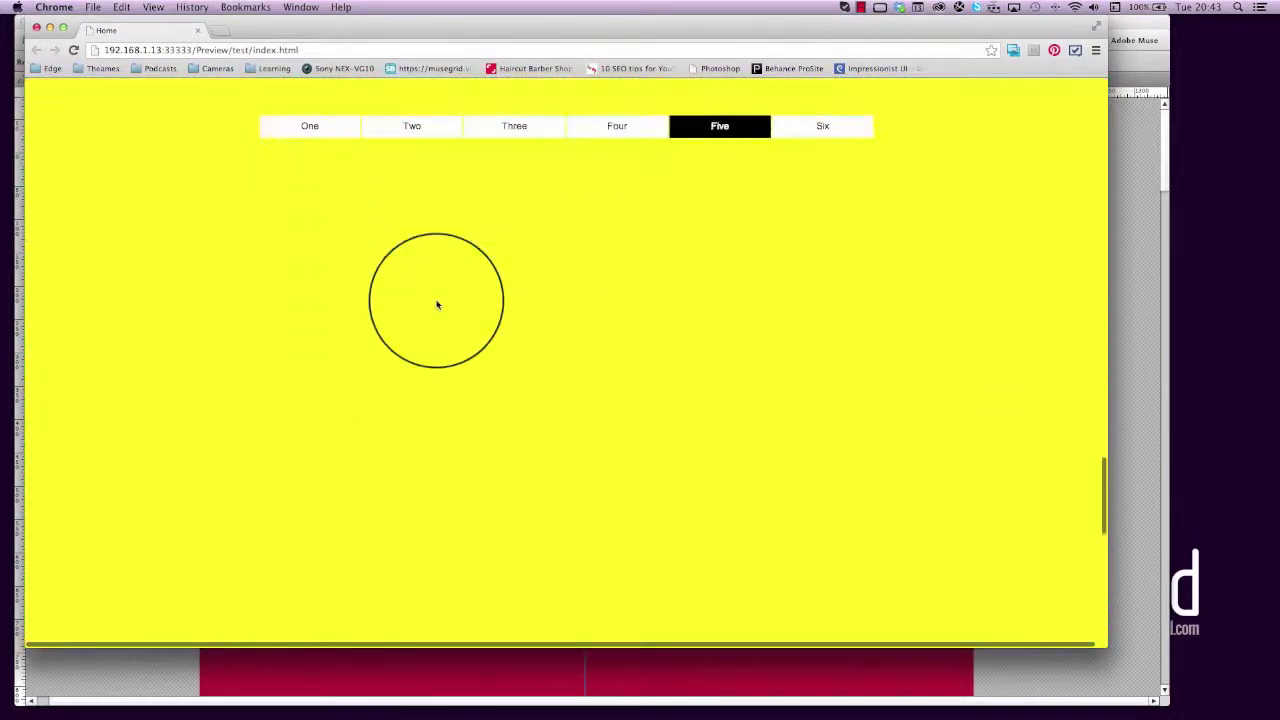
pyautogui.scroll(-5, 436, 304)
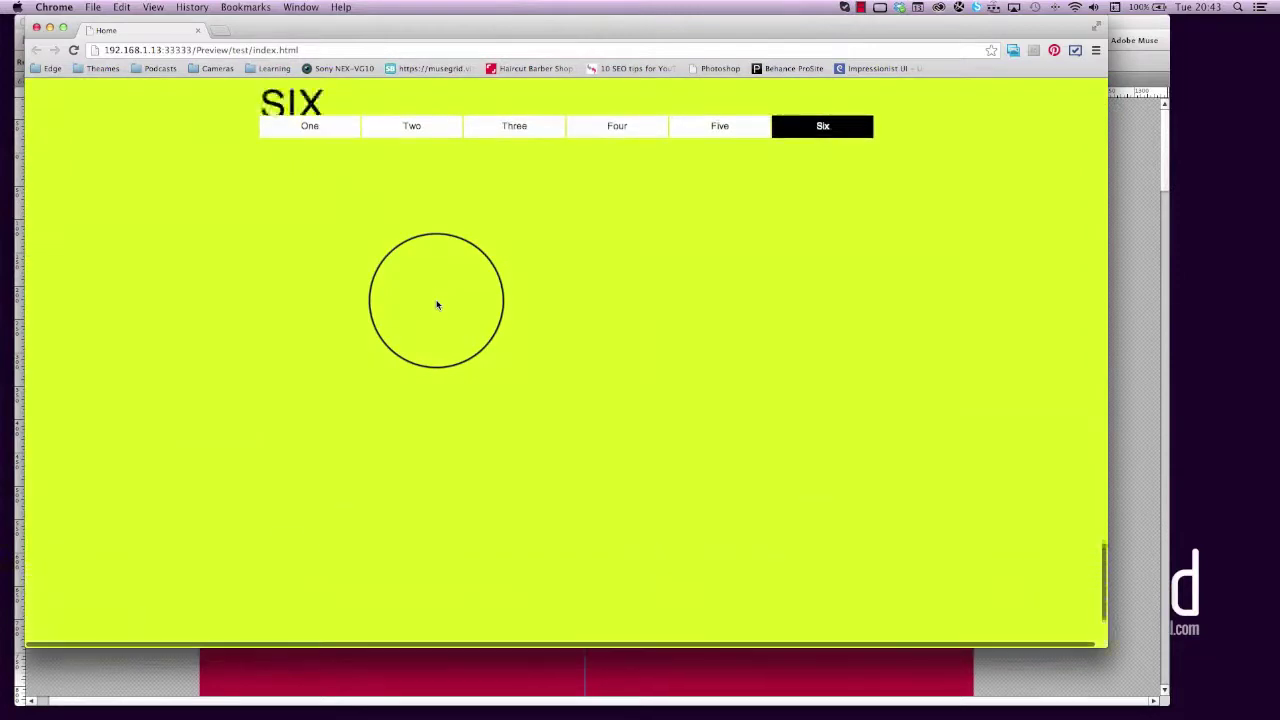
pyautogui.scroll(6, 436, 304)
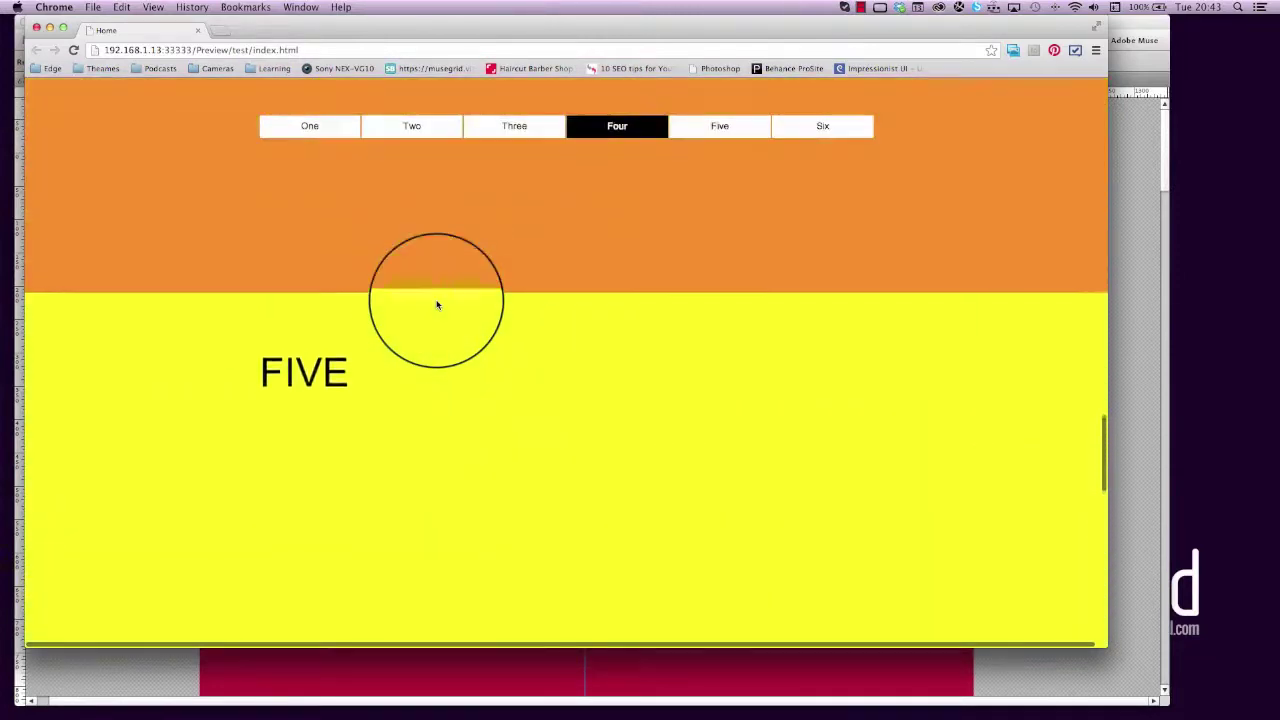
pyautogui.scroll(6, 436, 304)
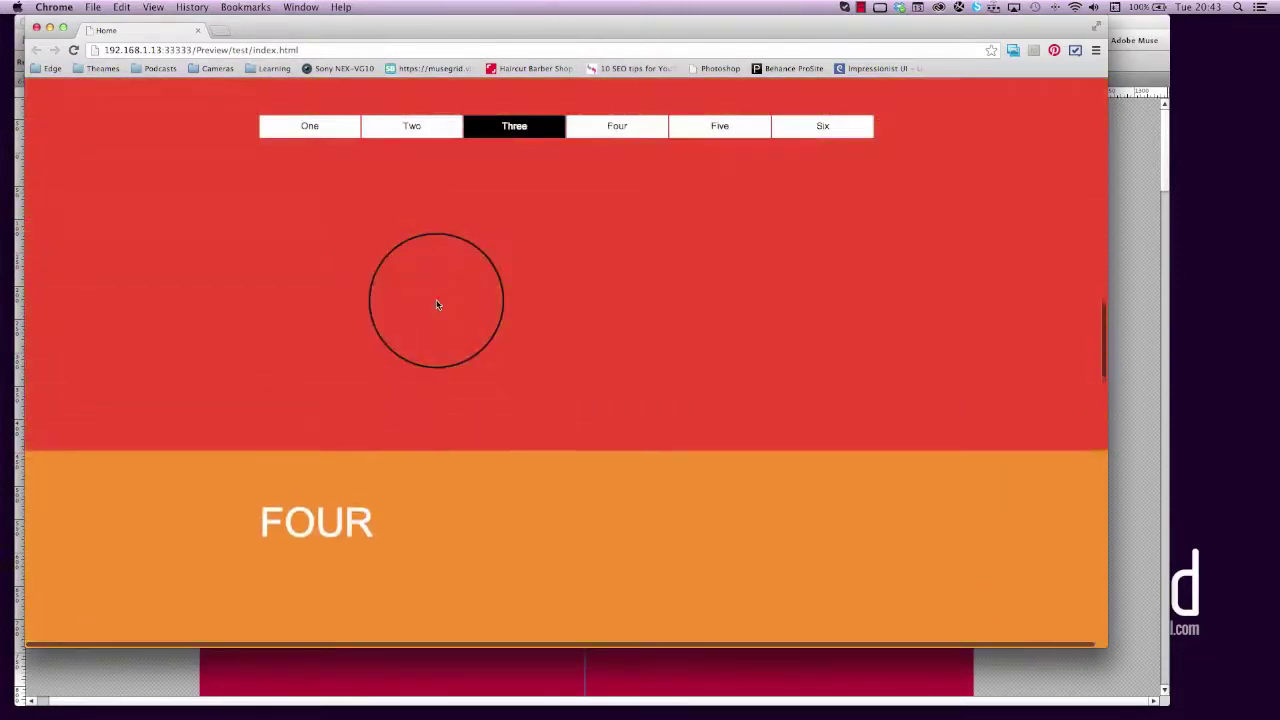
pyautogui.scroll(6, 436, 304)
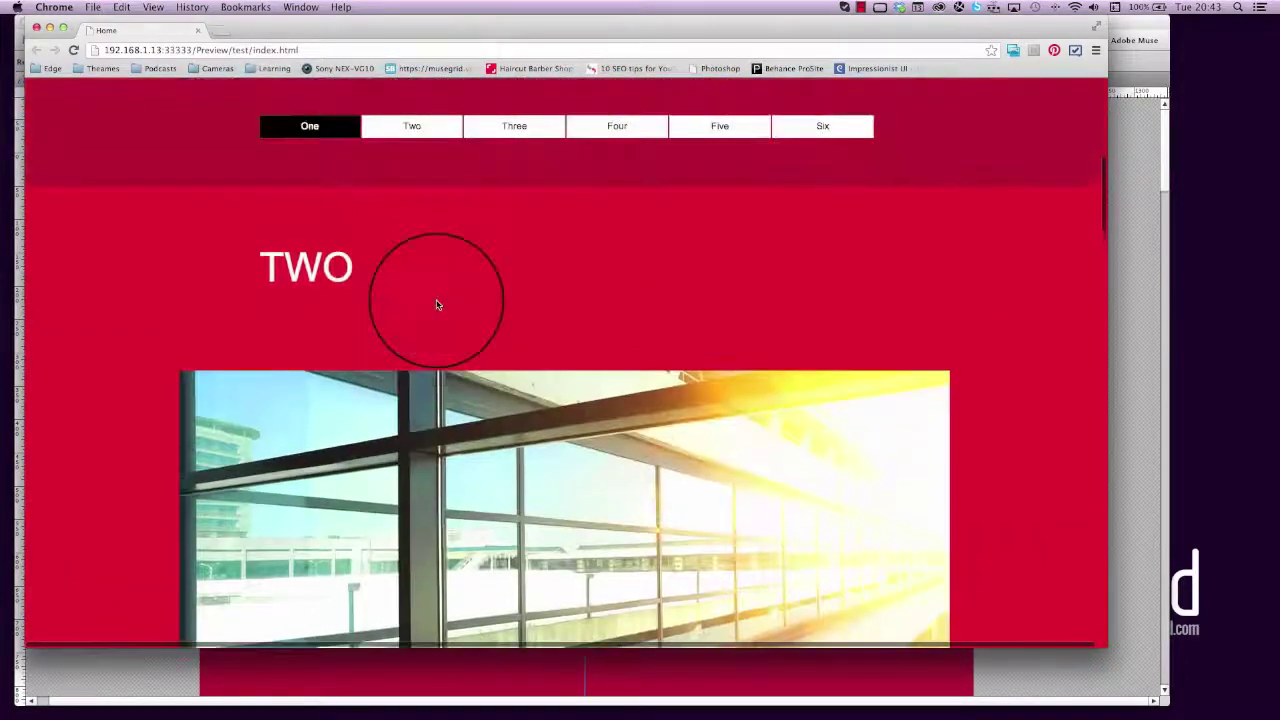
pyautogui.scroll(-4, 428, 300)
pyautogui.scroll(3, 449, 377)
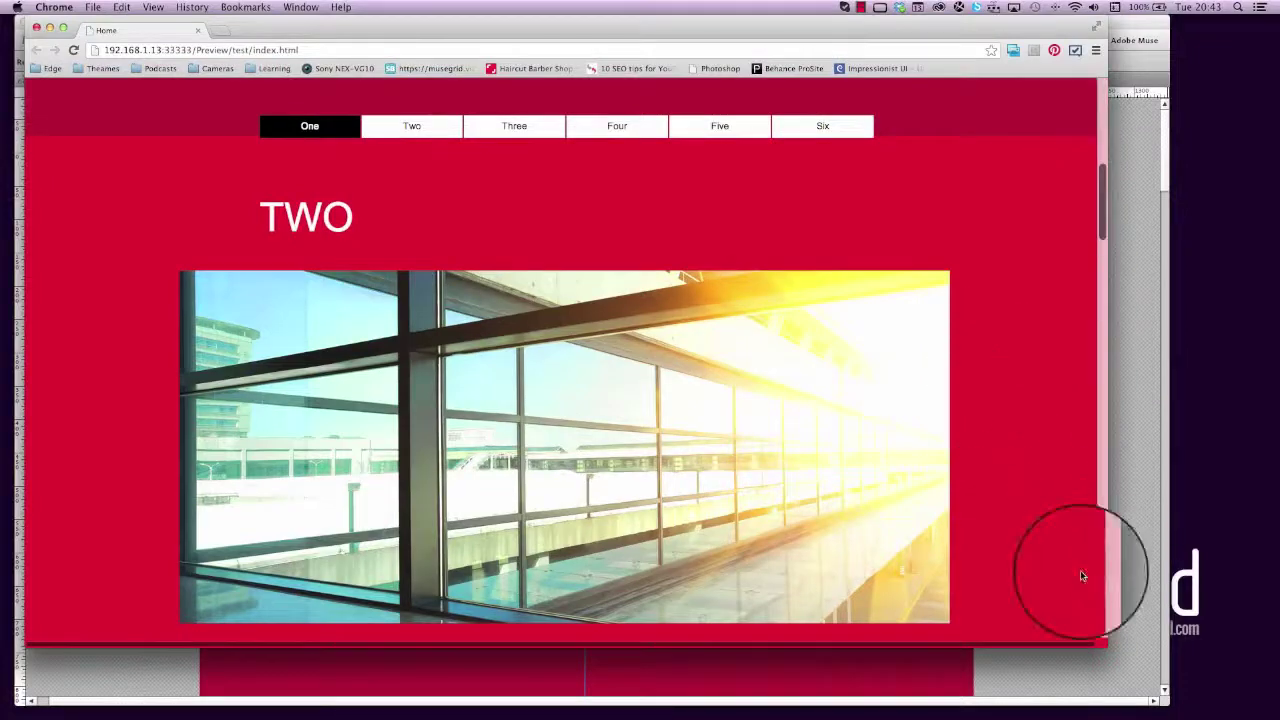
pyautogui.click(73, 49)
pyautogui.scroll(-5, 980, 357)
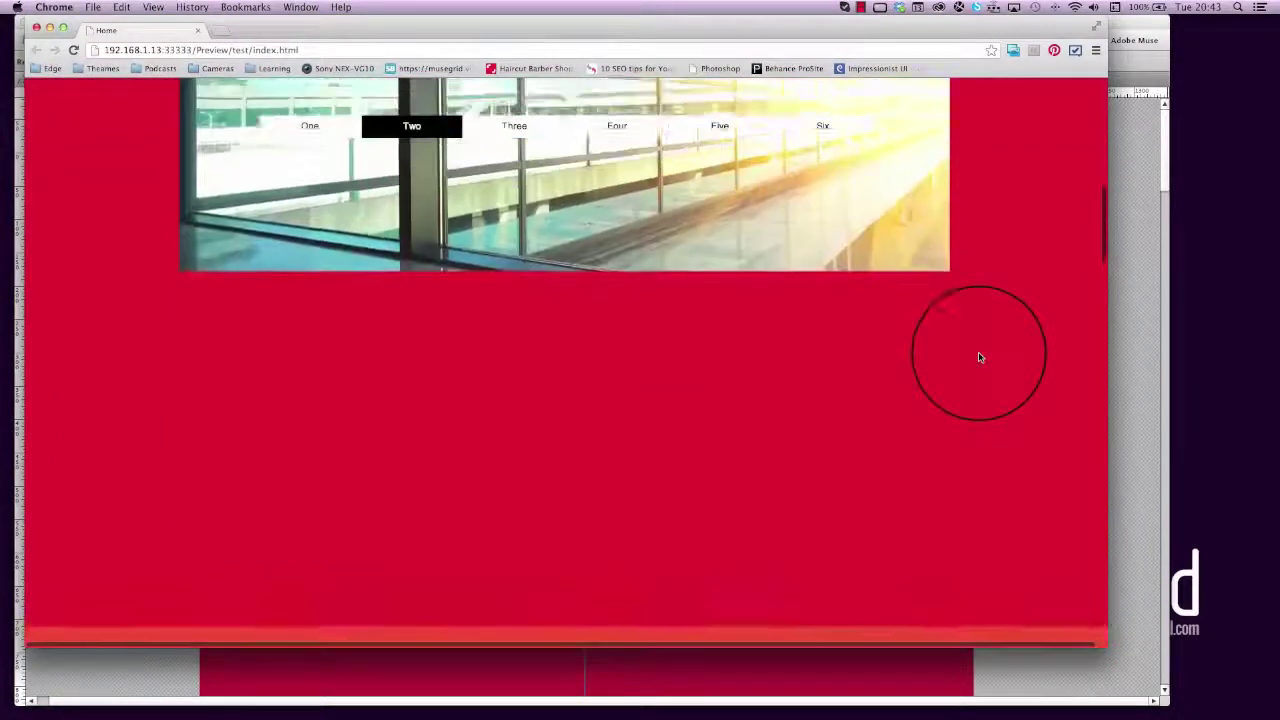
pyautogui.scroll(5, 980, 357)
pyautogui.scroll(-3, 970, 450)
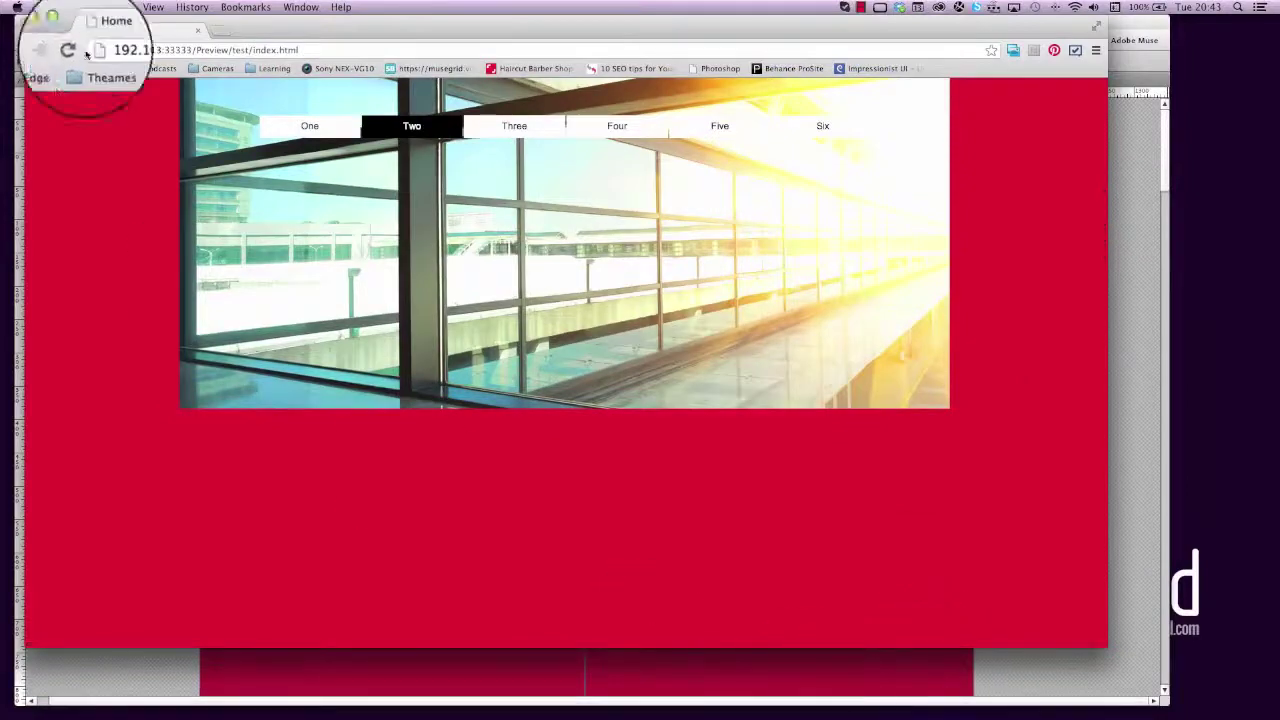
# - Close the Chrome preview, widen the building photo to 1160 px, and preview again
pyautogui.click(198, 32)
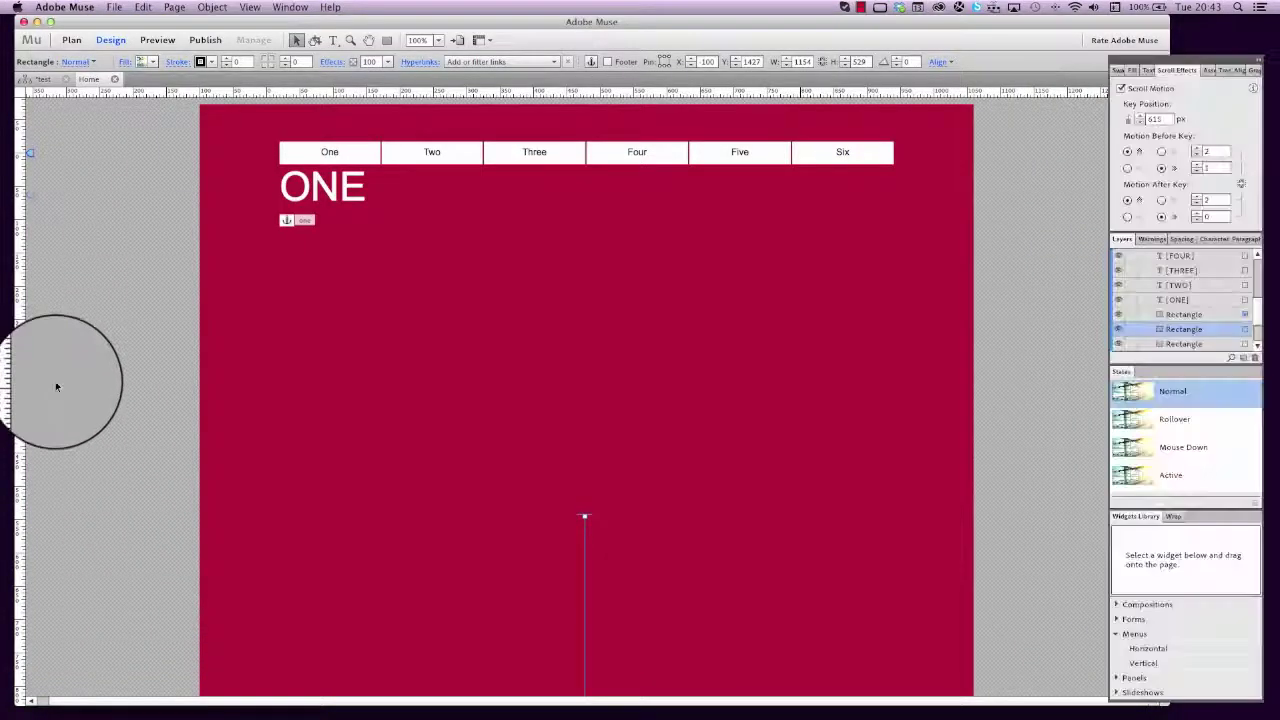
pyautogui.scroll(-10, 55, 381)
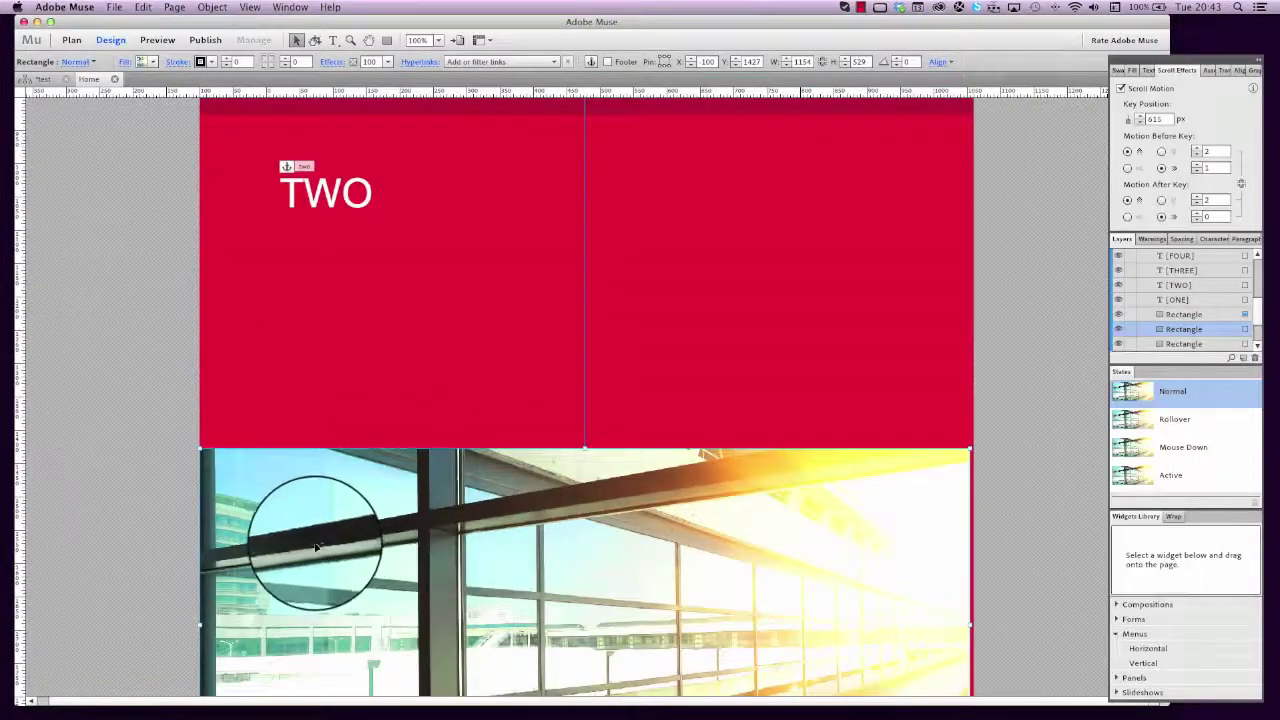
pyautogui.scroll(-2, 900, 465)
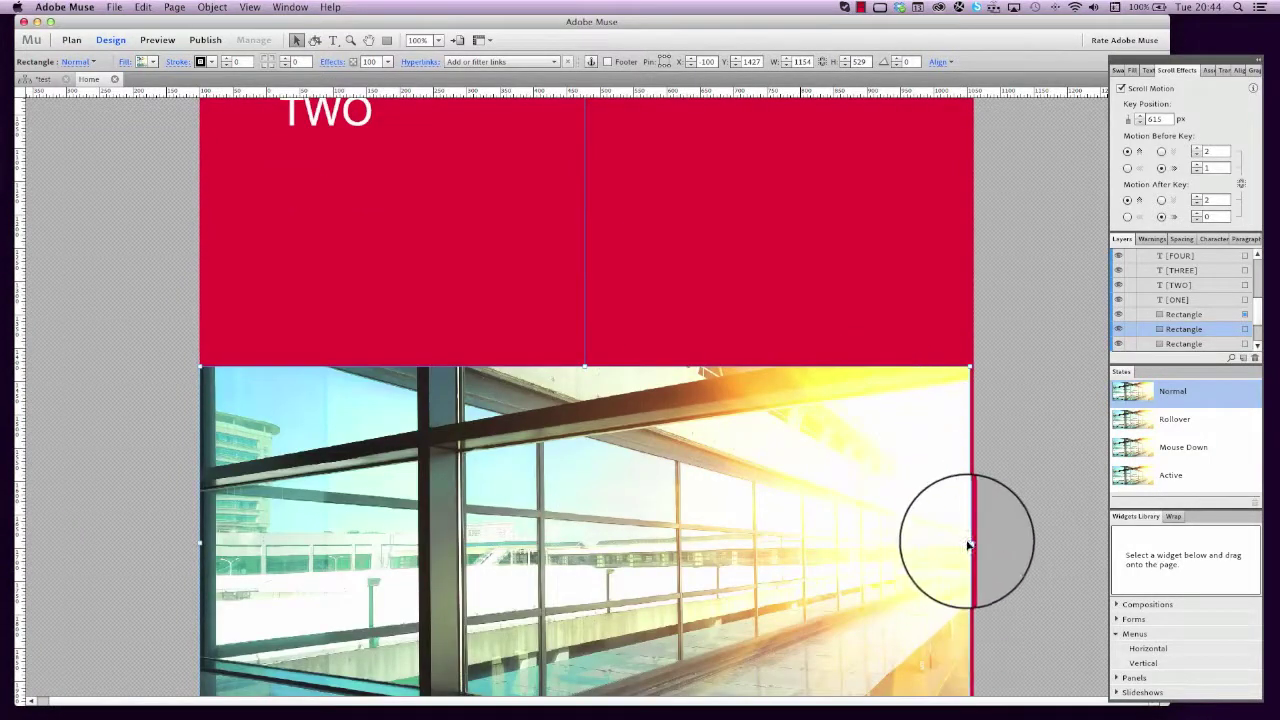
pyautogui.moveTo(968, 542); pyautogui.dragTo(973, 543)
pyautogui.click(114, 7)
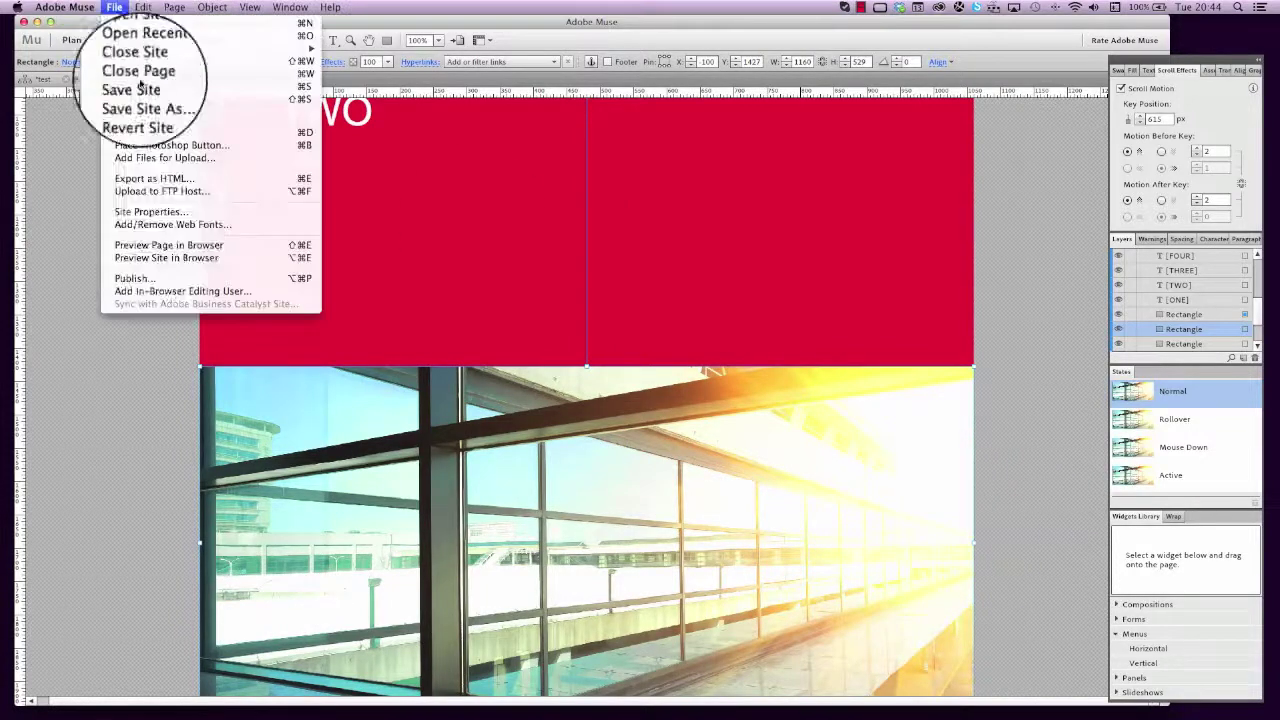
pyautogui.click(172, 248)
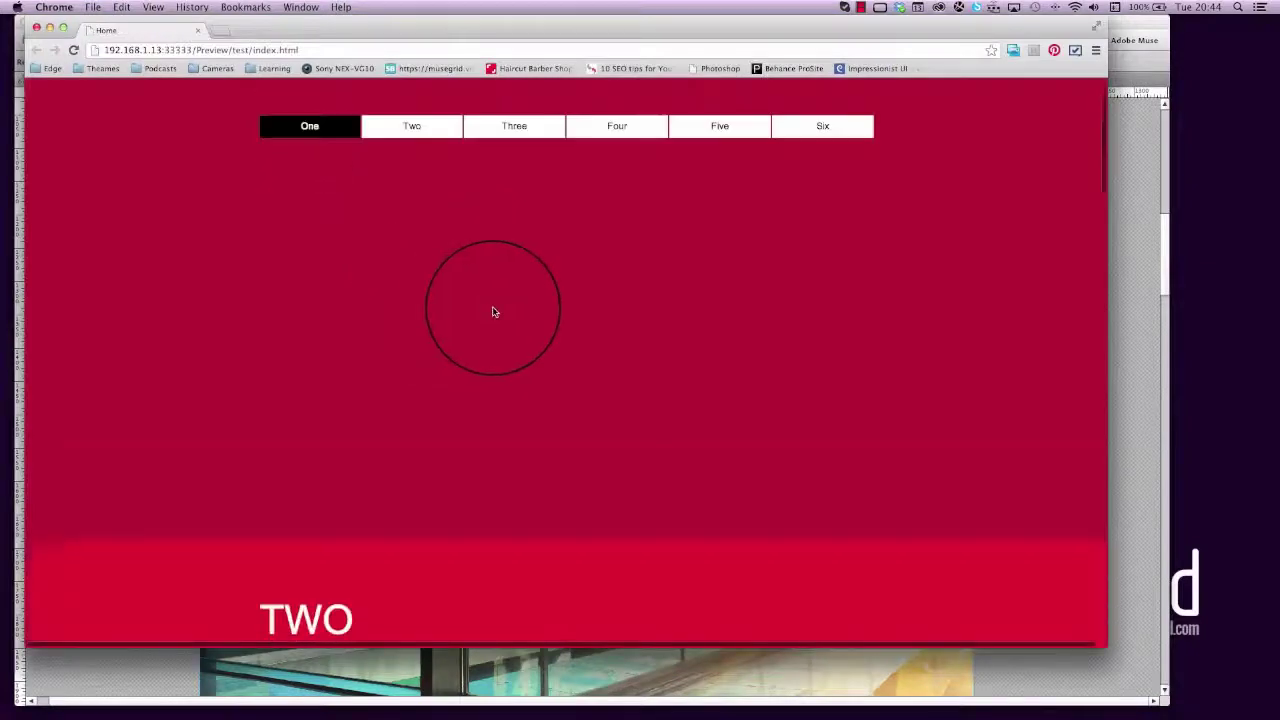
# - Scroll the Chrome preview, then narrow the browser window twice to check the full-width photo
pyautogui.scroll(-5, 493, 312)
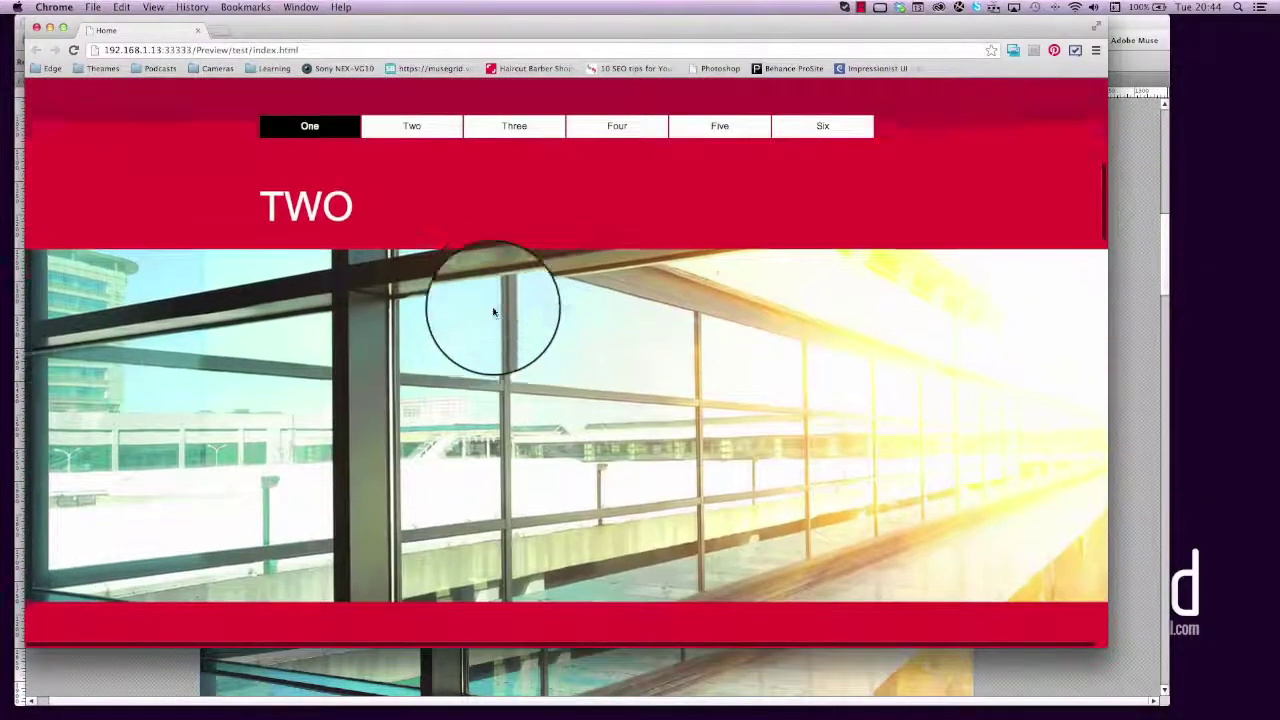
pyautogui.scroll(-2, 493, 312)
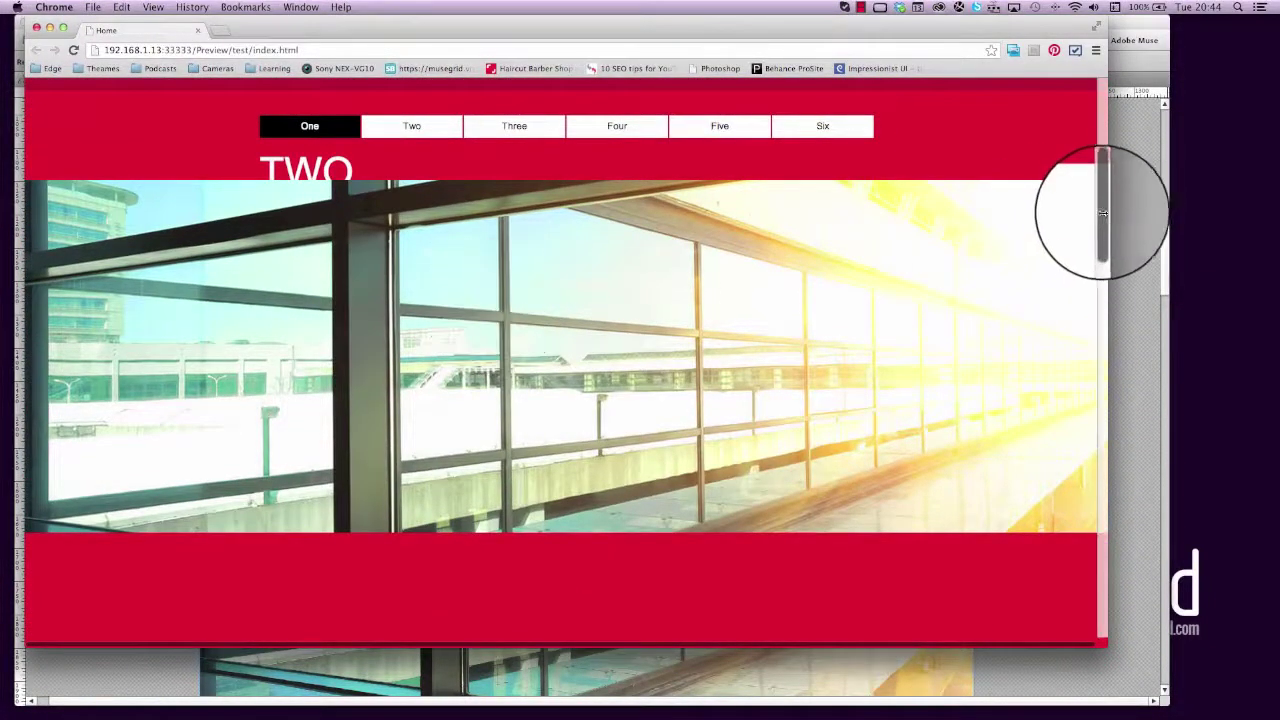
pyautogui.moveTo(1103, 219)
pyautogui.mouseDown()
pyautogui.moveTo(1100, 229)
pyautogui.moveTo(1100, 194)
pyautogui.moveTo(1109, 232)
pyautogui.moveTo(1112, 200)
pyautogui.moveTo(1098, 193)
pyautogui.moveTo(1103, 229)
pyautogui.moveTo(1102, 218)
pyautogui.mouseUp()
pyautogui.moveTo(1113, 427); pyautogui.dragTo(995, 332)
pyautogui.moveTo(1001, 384); pyautogui.dragTo(826, 206)
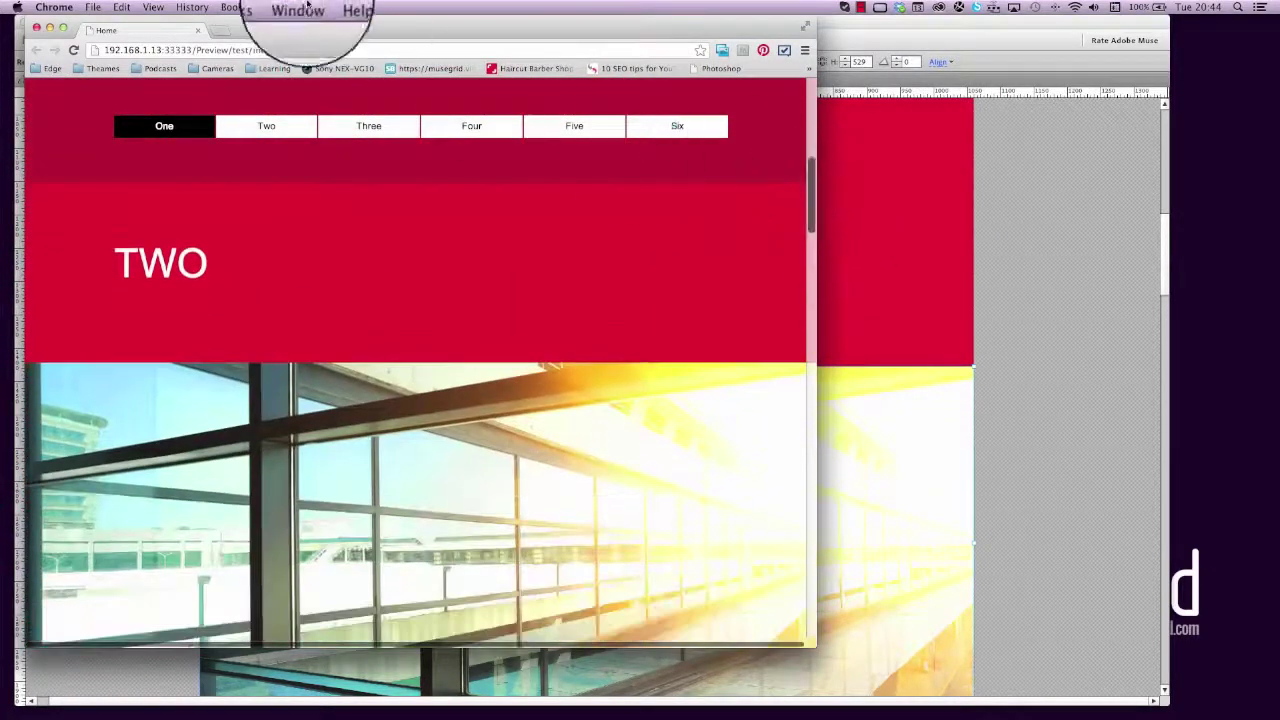
# - Close the Chrome preview tab and deselect the photo on the Muse canvas
pyautogui.click(197, 30)
pyautogui.moveTo(136, 160); pyautogui.dragTo(221, 244)
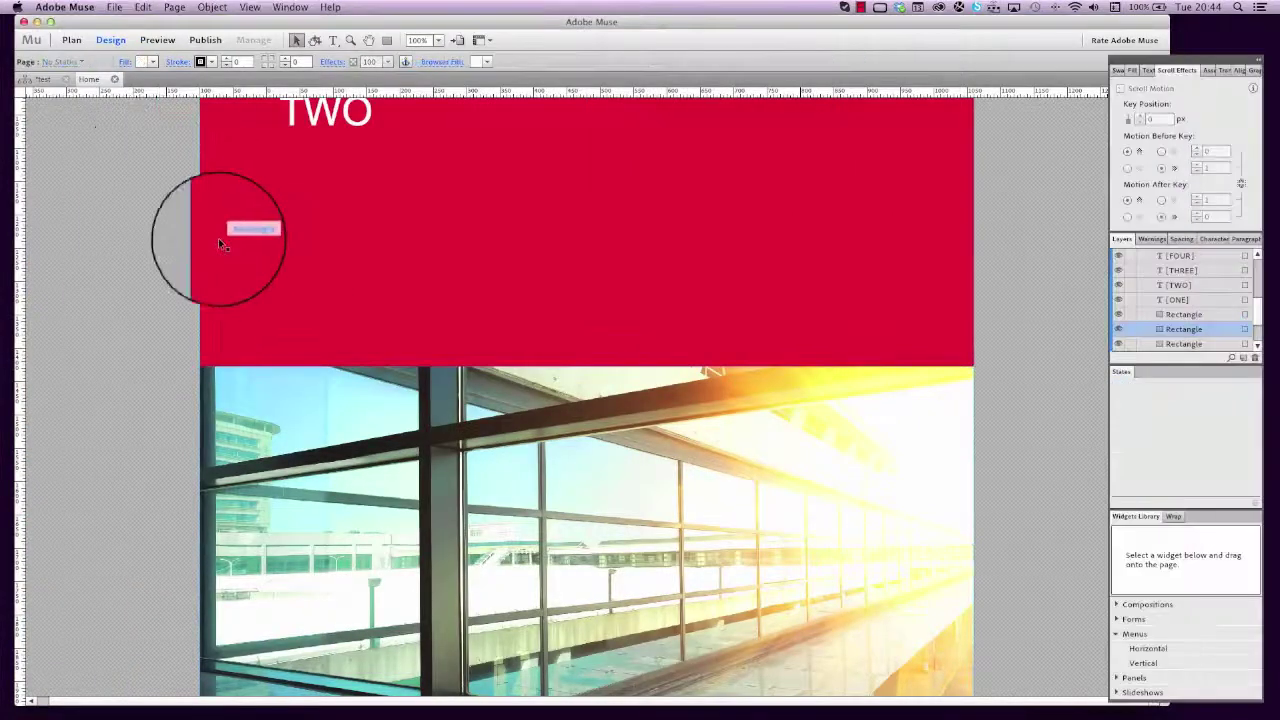